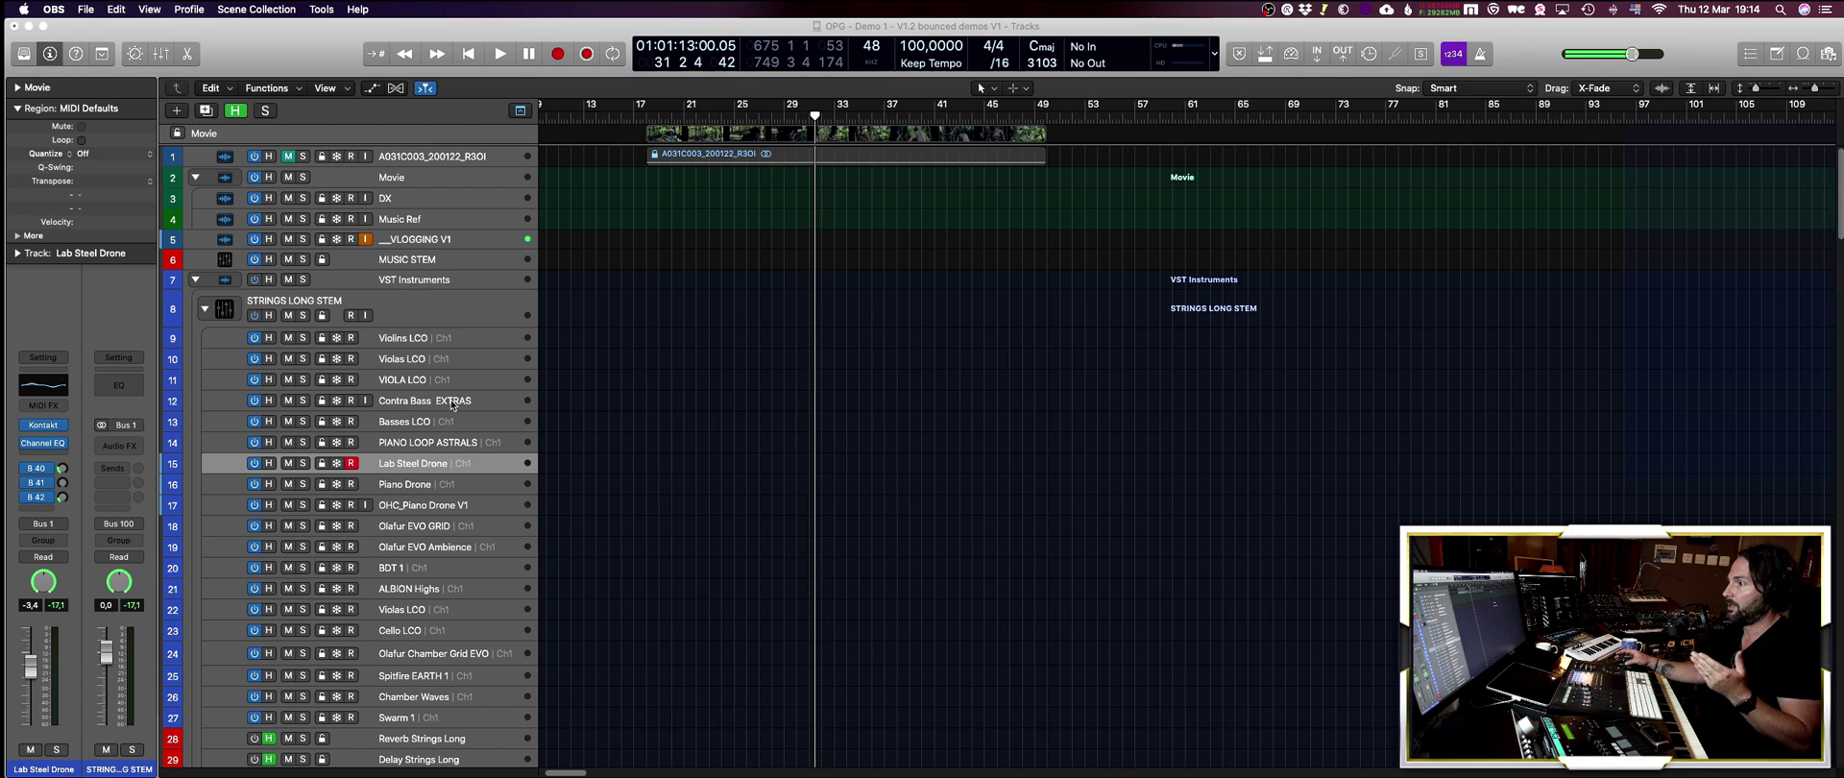
- Check Logic Pro X's Audio preferences for the current devices, then close them
{"action": "left_click", "coordinate": [264, 36]}
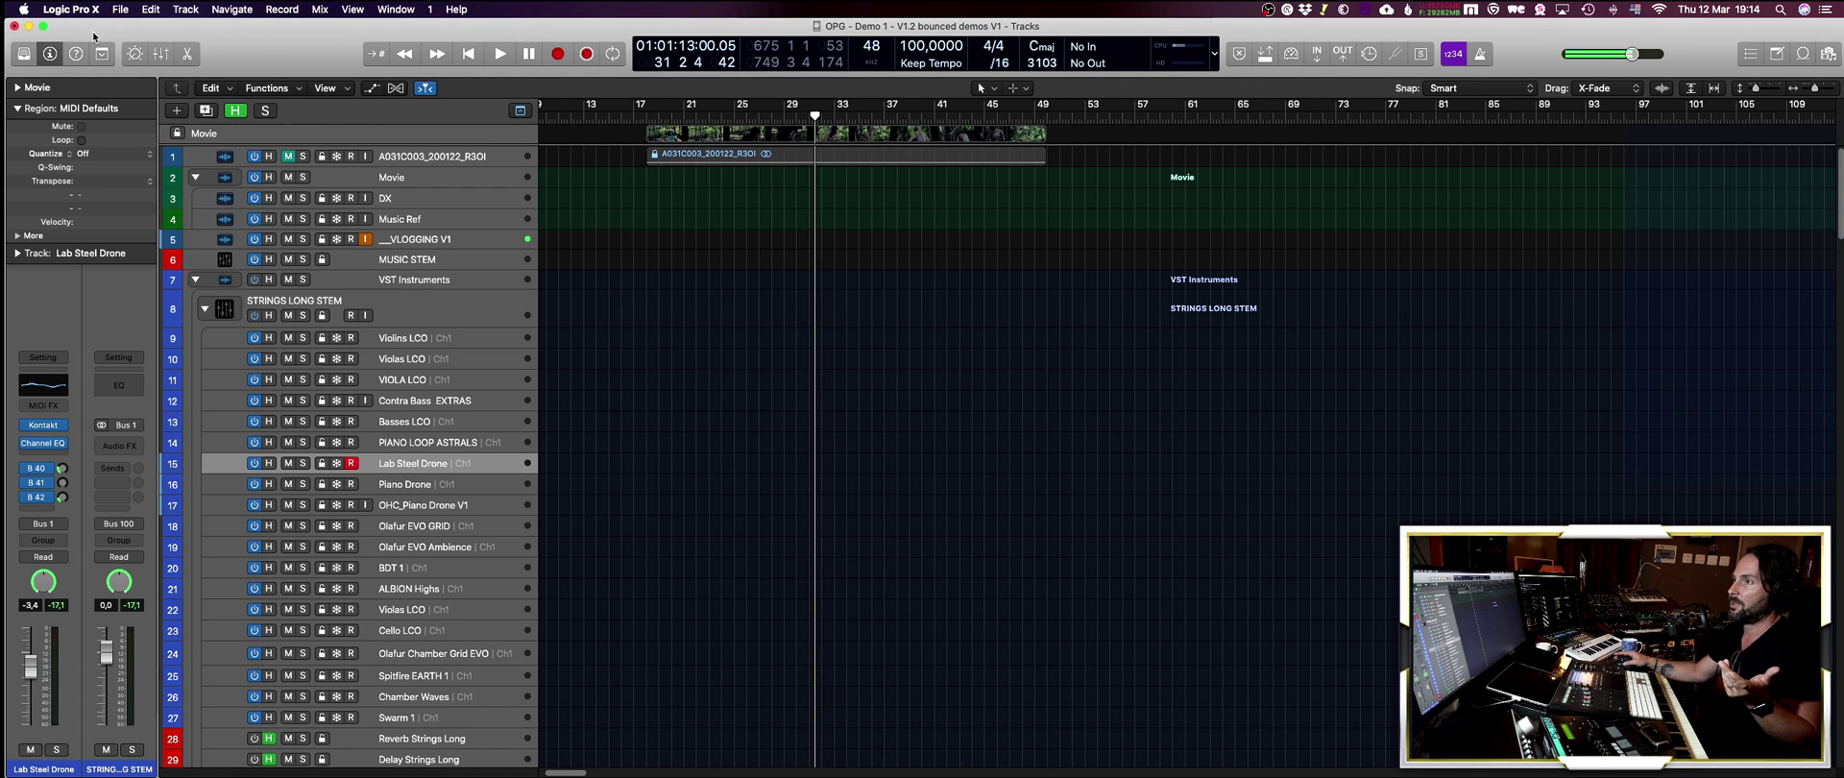
{"action": "left_click", "coordinate": [72, 9]}
{"action": "mouse_move", "coordinate": [144, 48]}
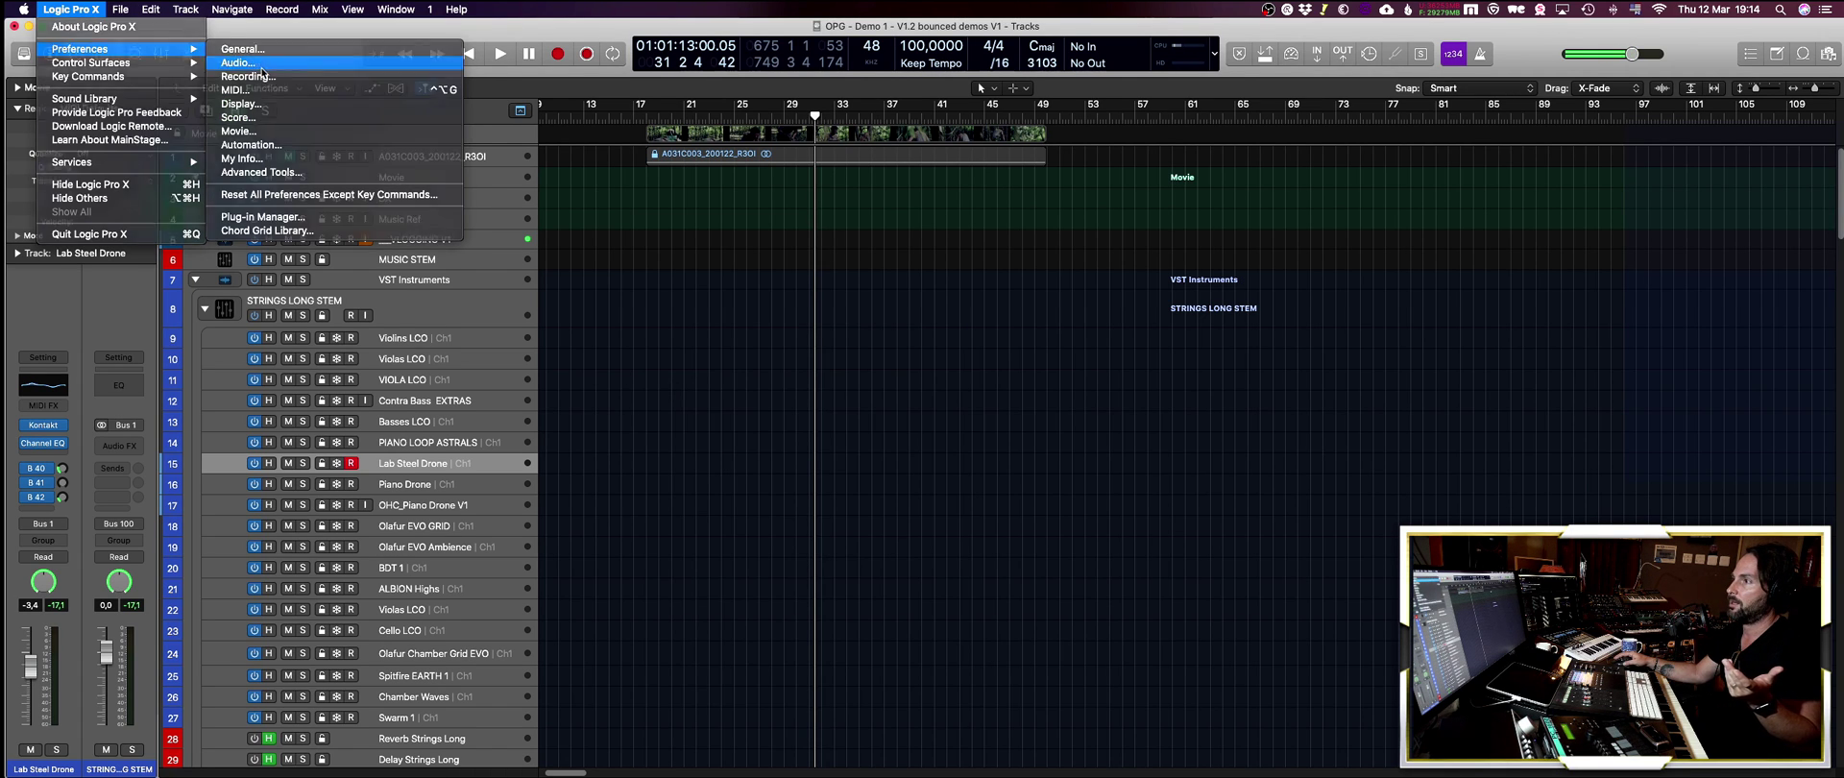
{"action": "left_click", "coordinate": [237, 63]}
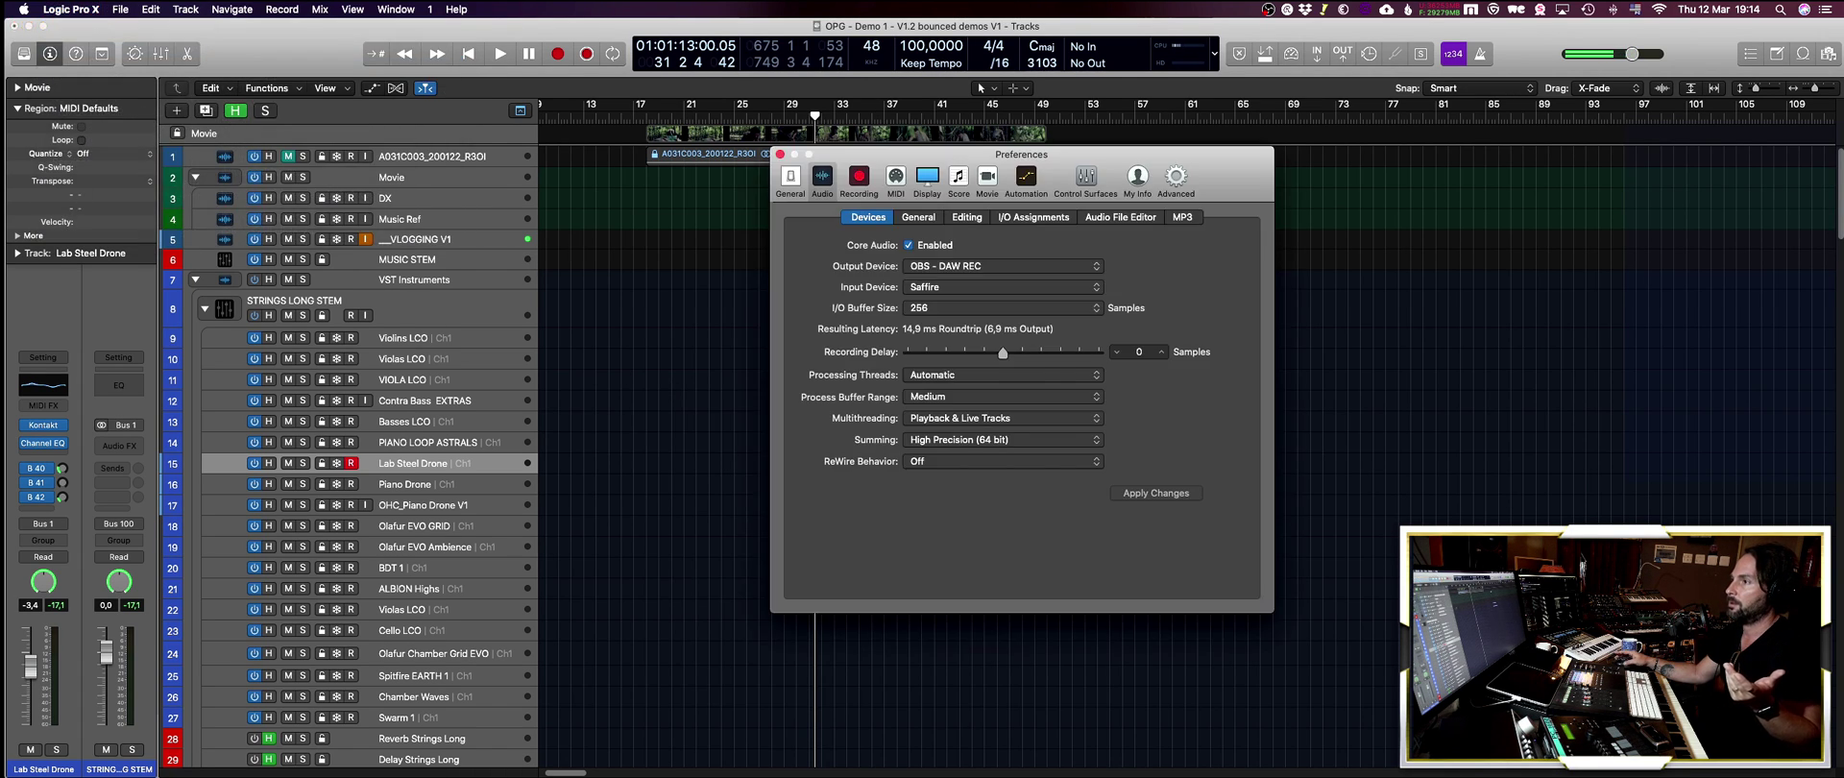
{"action": "left_click", "coordinate": [780, 154]}
{"action": "scroll", "coordinate": [749, 424], "scroll_direction": "down", "scroll_amount": 15}
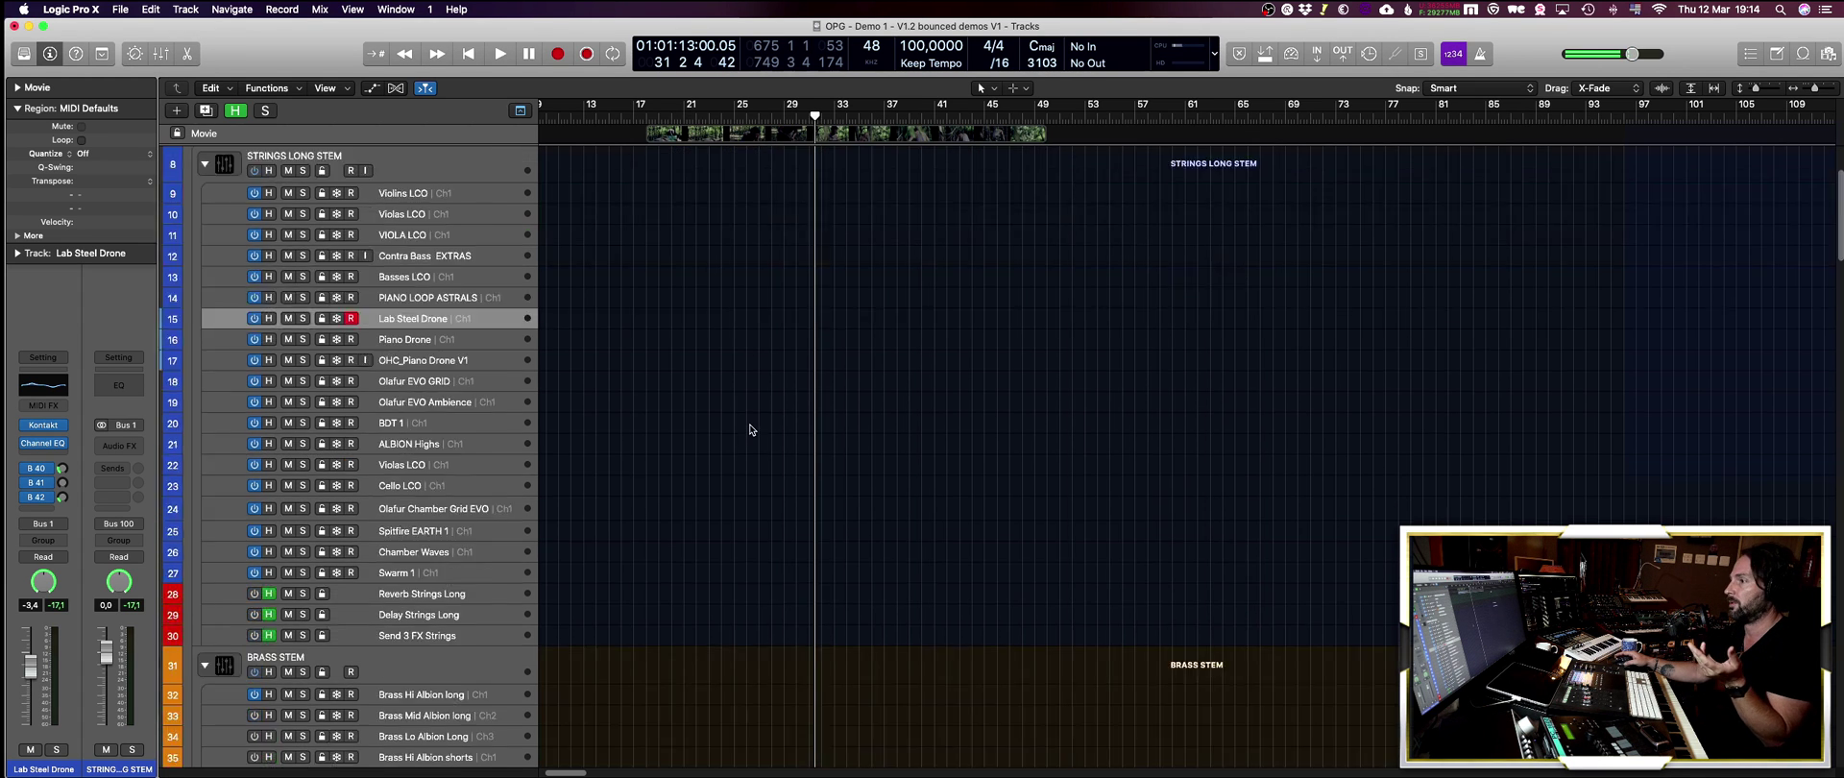
{"action": "scroll", "coordinate": [749, 429], "scroll_direction": "up", "scroll_amount": 15}
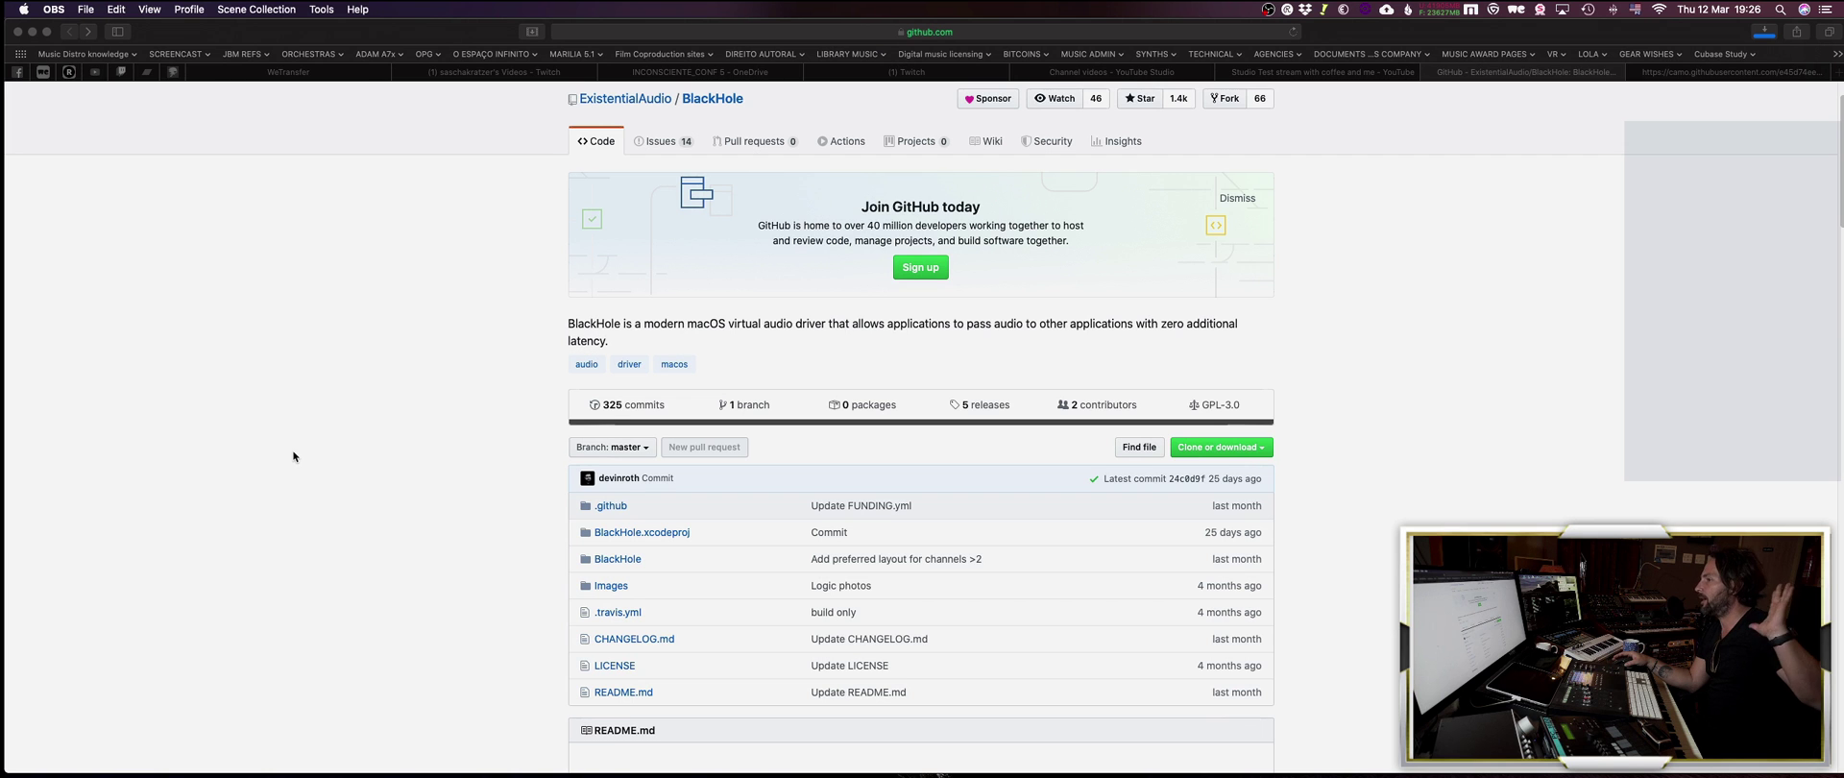
- Follow the README's BlackHole installer link and download BlackHole.v0.2.6.pkg from the release Assets
{"action": "scroll", "coordinate": [299, 453], "scroll_direction": "down", "scroll_amount": 10}
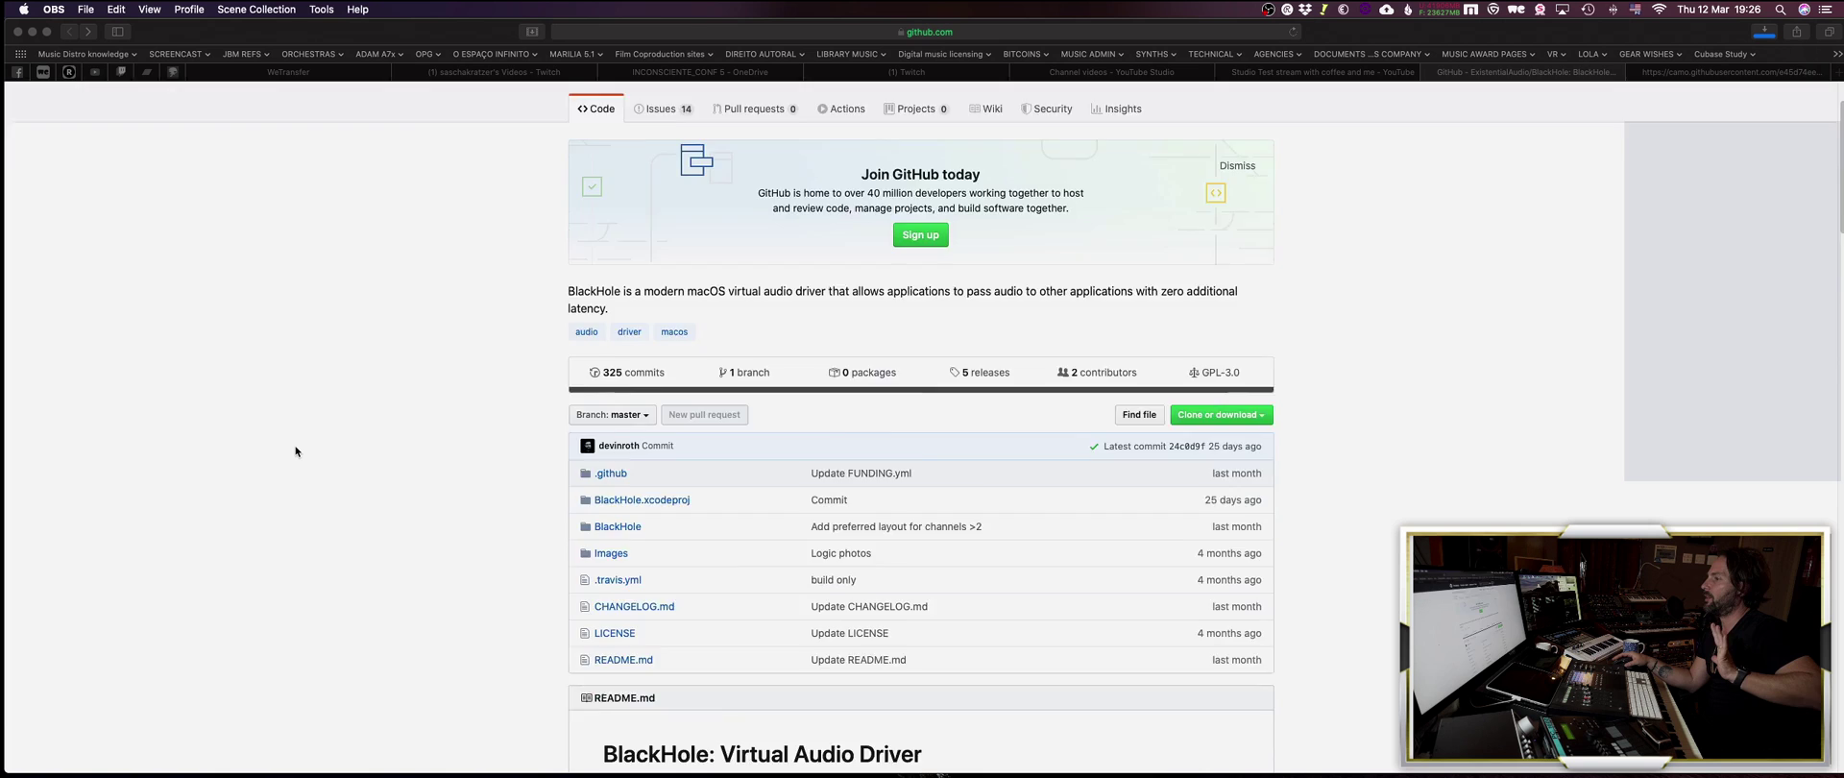
{"action": "scroll", "coordinate": [292, 451], "scroll_direction": "down", "scroll_amount": 10}
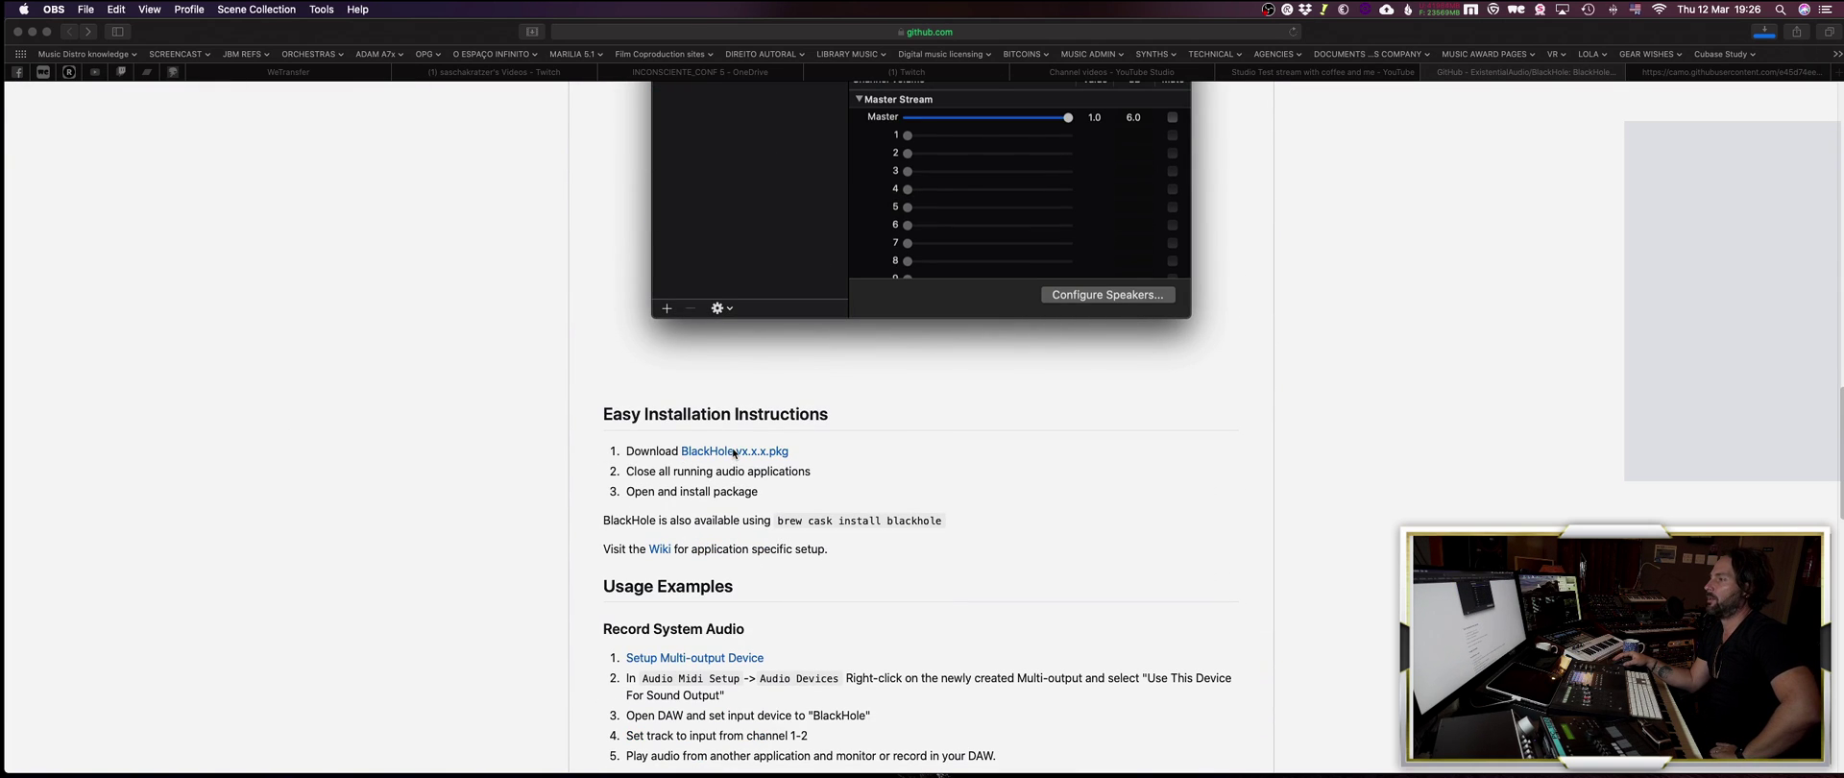
{"action": "left_click", "coordinate": [732, 453]}
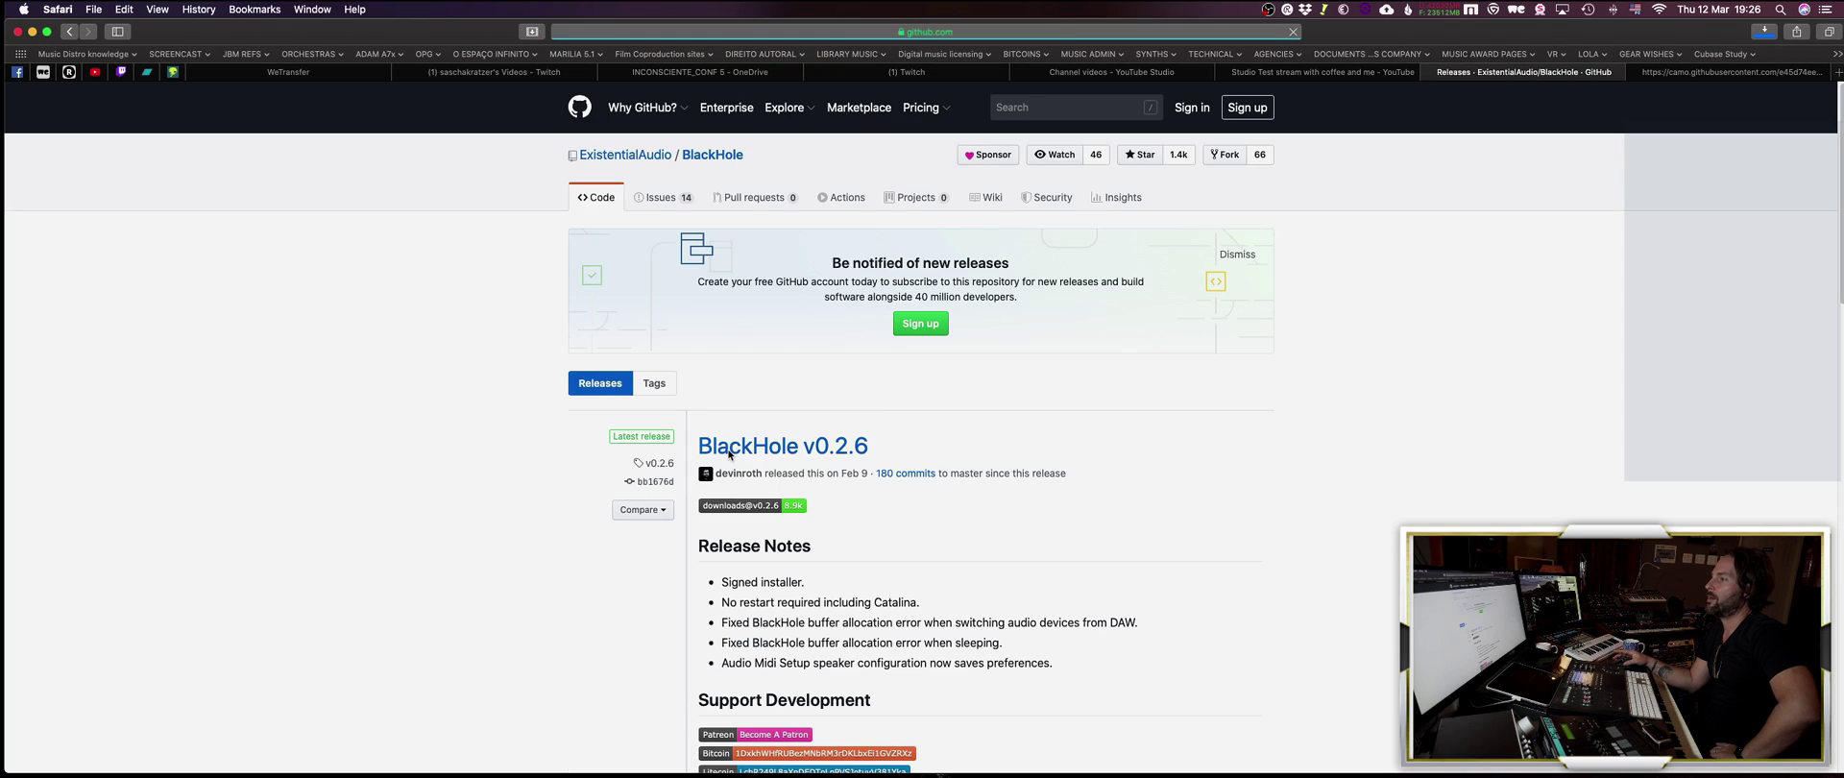
{"action": "scroll", "coordinate": [1187, 473], "scroll_direction": "down", "scroll_amount": 3}
{"action": "scroll", "coordinate": [1186, 472], "scroll_direction": "down", "scroll_amount": 5}
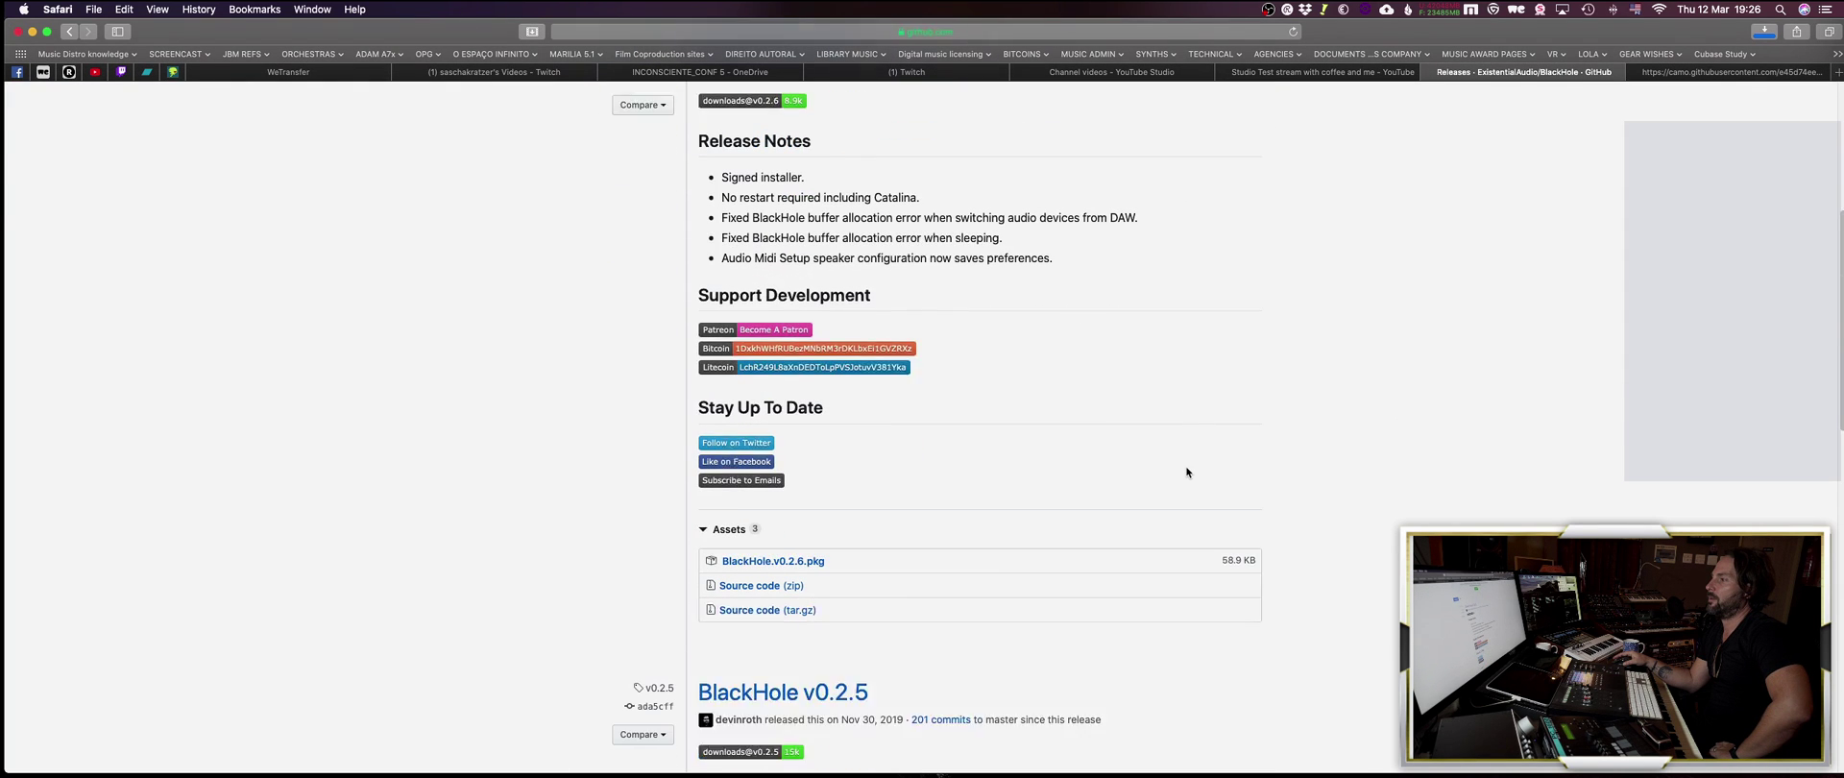
{"action": "left_click", "coordinate": [745, 537]}
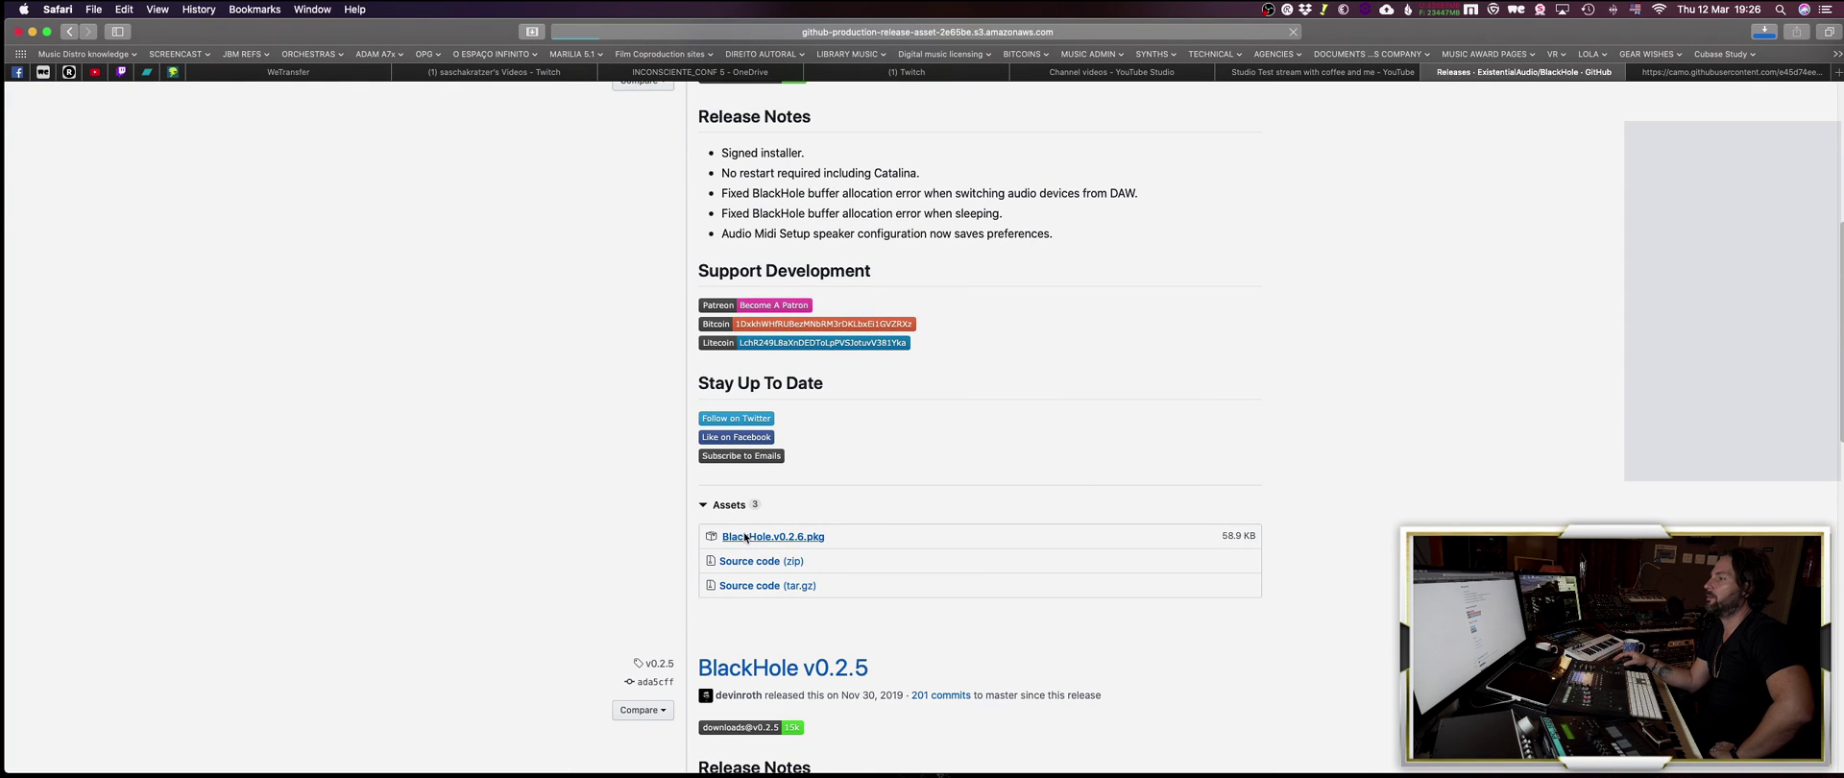
- Open the newest BlackHole.v0.2.6.pkg from Safari's downloads and dismiss the unidentified-developer warning
{"action": "left_click", "coordinate": [1765, 32]}
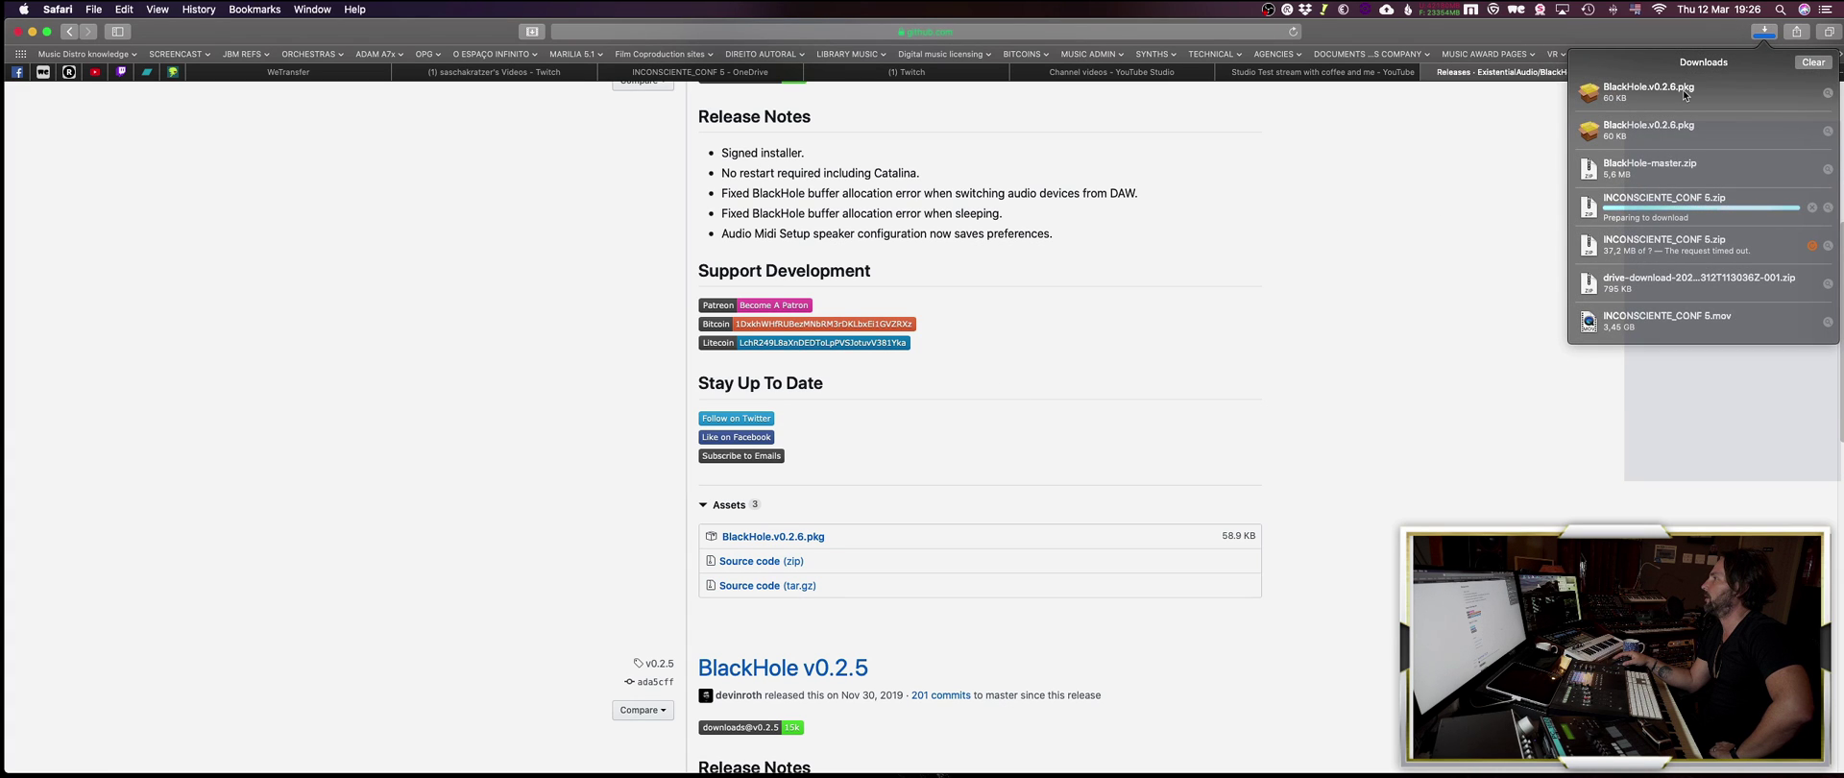
{"action": "left_click", "coordinate": [1682, 93]}
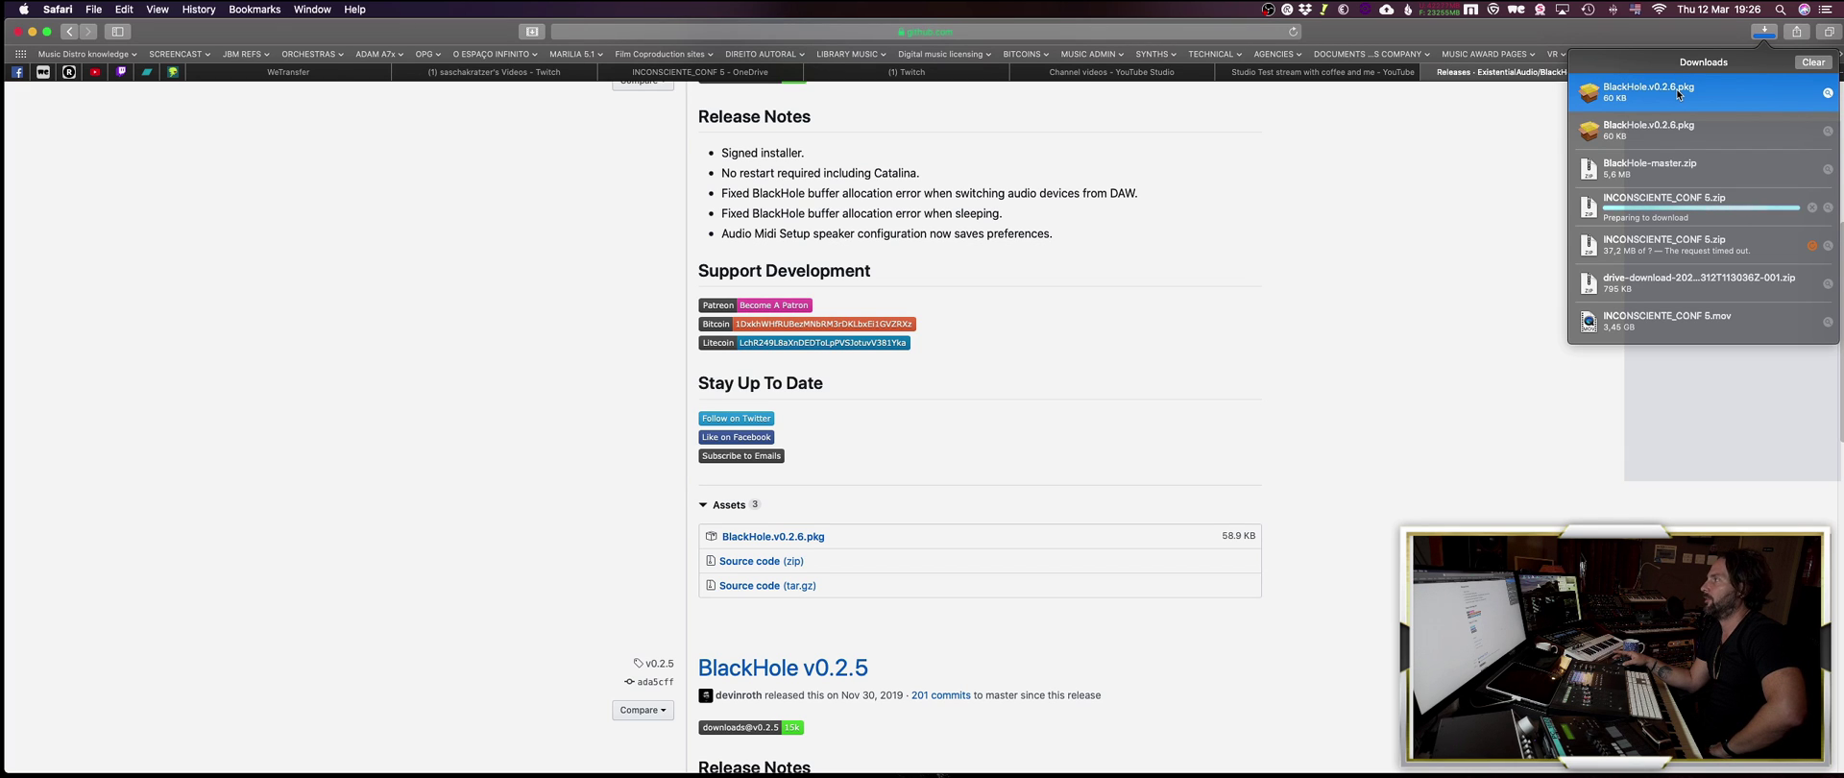
{"action": "double_click", "coordinate": [1674, 93]}
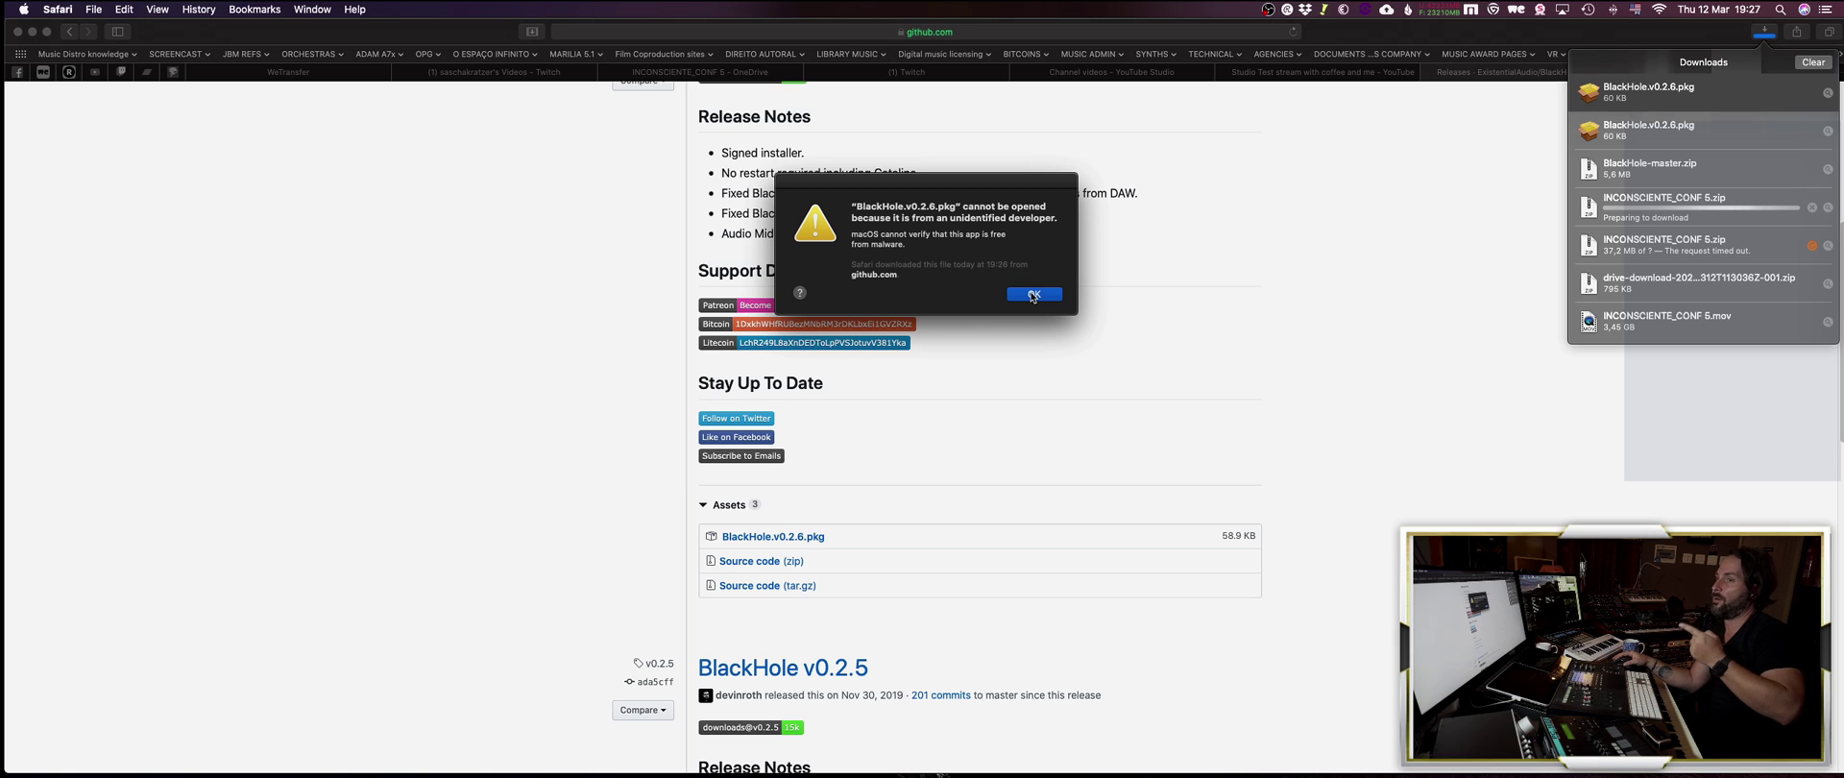
{"action": "left_click", "coordinate": [1032, 293]}
- Approve BlackHole.v0.2.6.pkg with Open Anyway in Security & Privacy and confirm
{"action": "mouse_move", "coordinate": [1173, 753]}
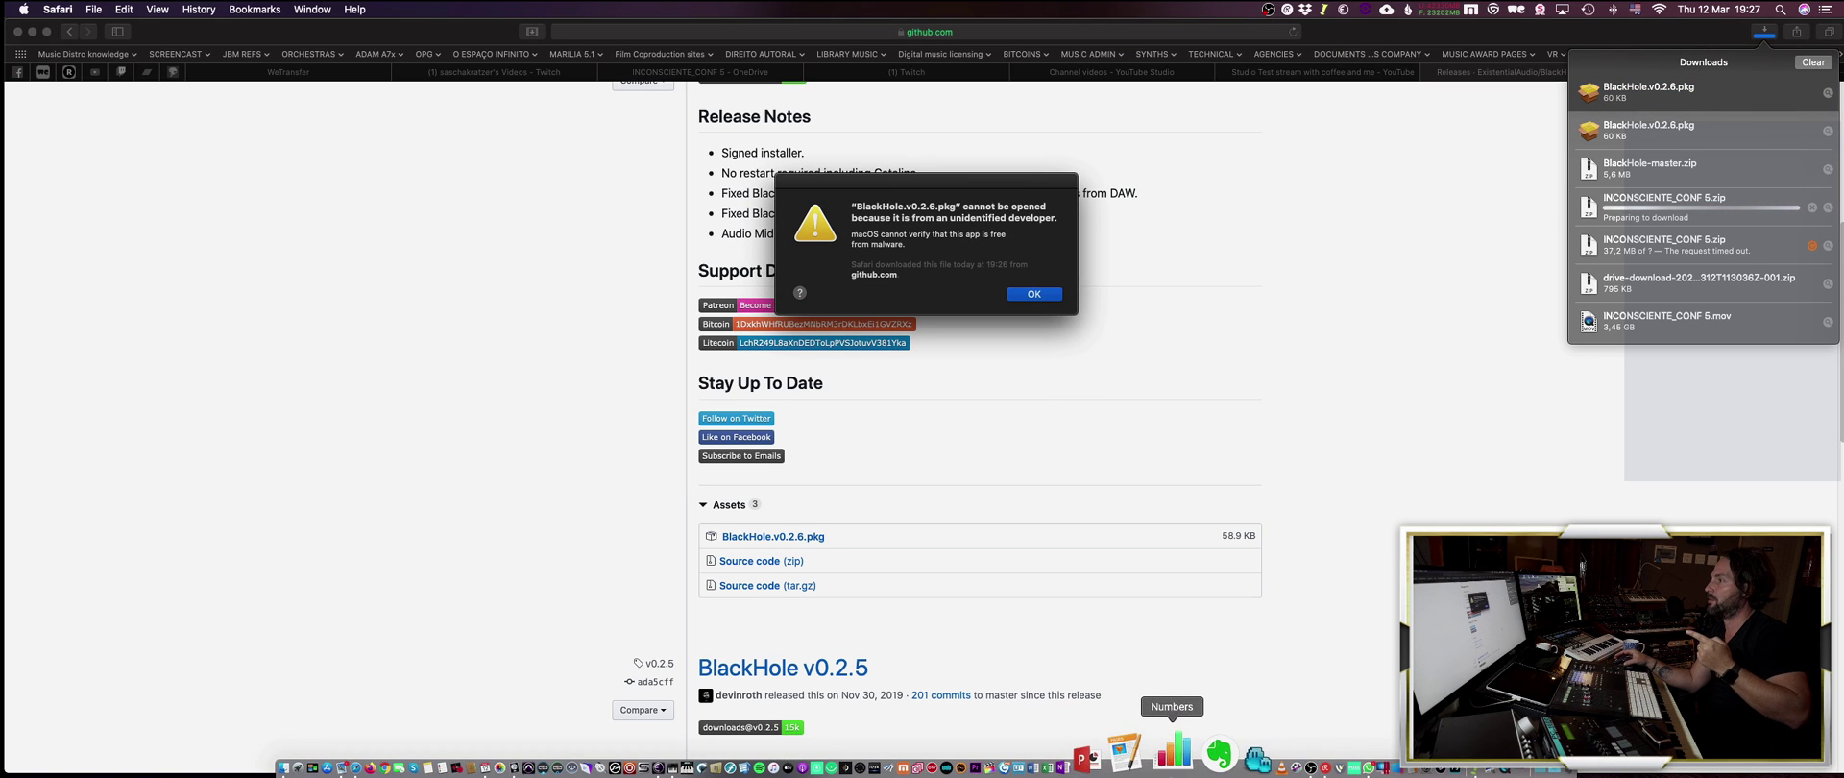
{"action": "left_click", "coordinate": [1326, 744]}
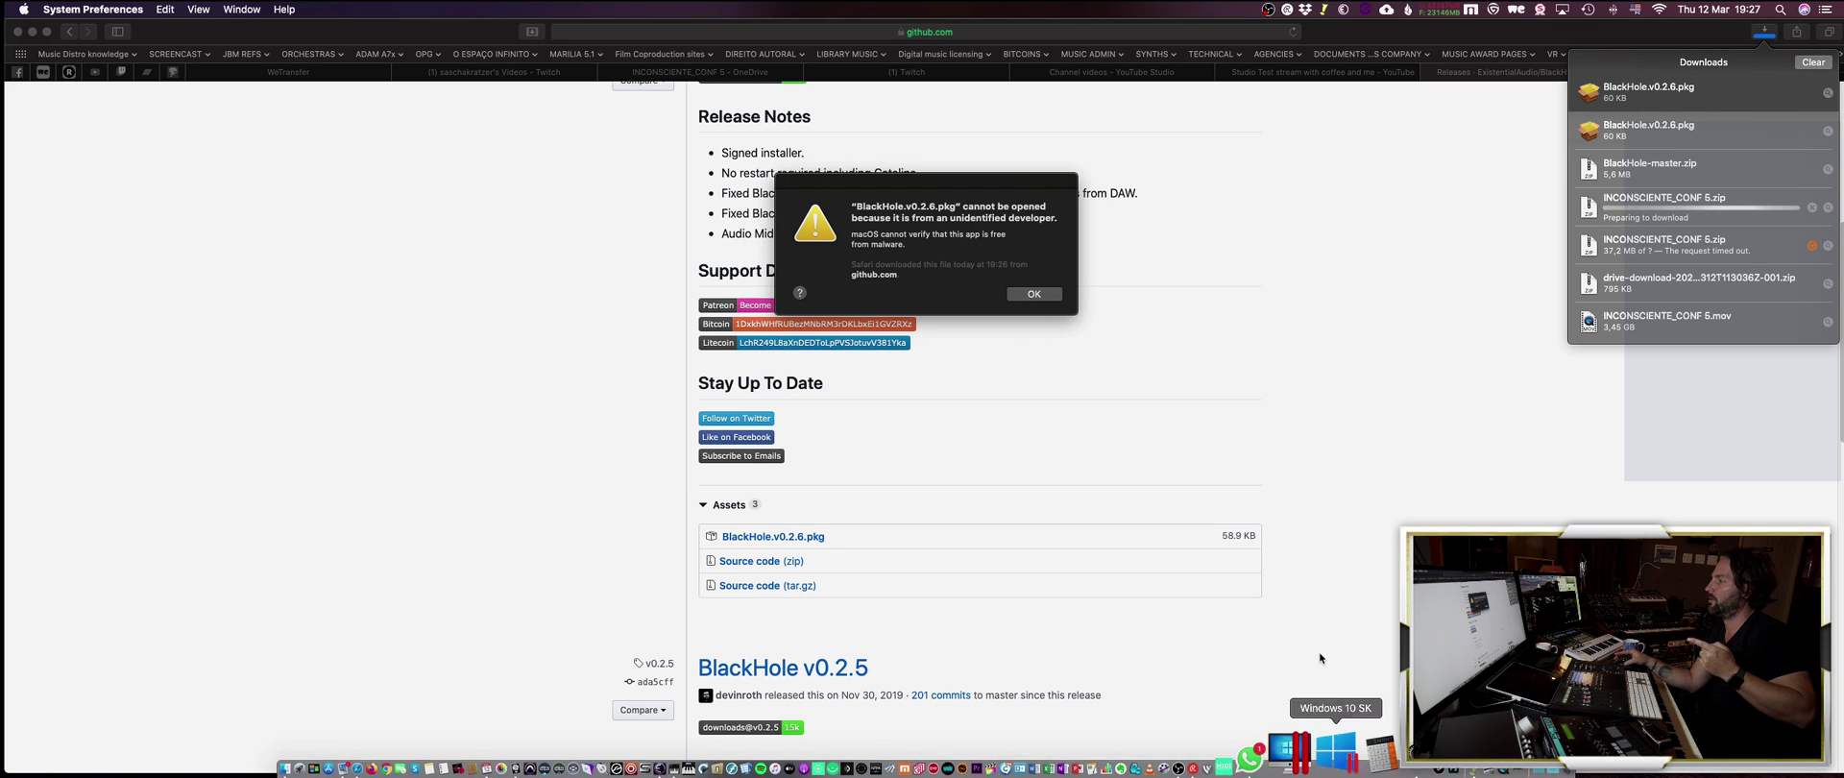
{"action": "left_click_drag", "start_coordinate": [1120, 171], "coordinate": [1358, 165]}
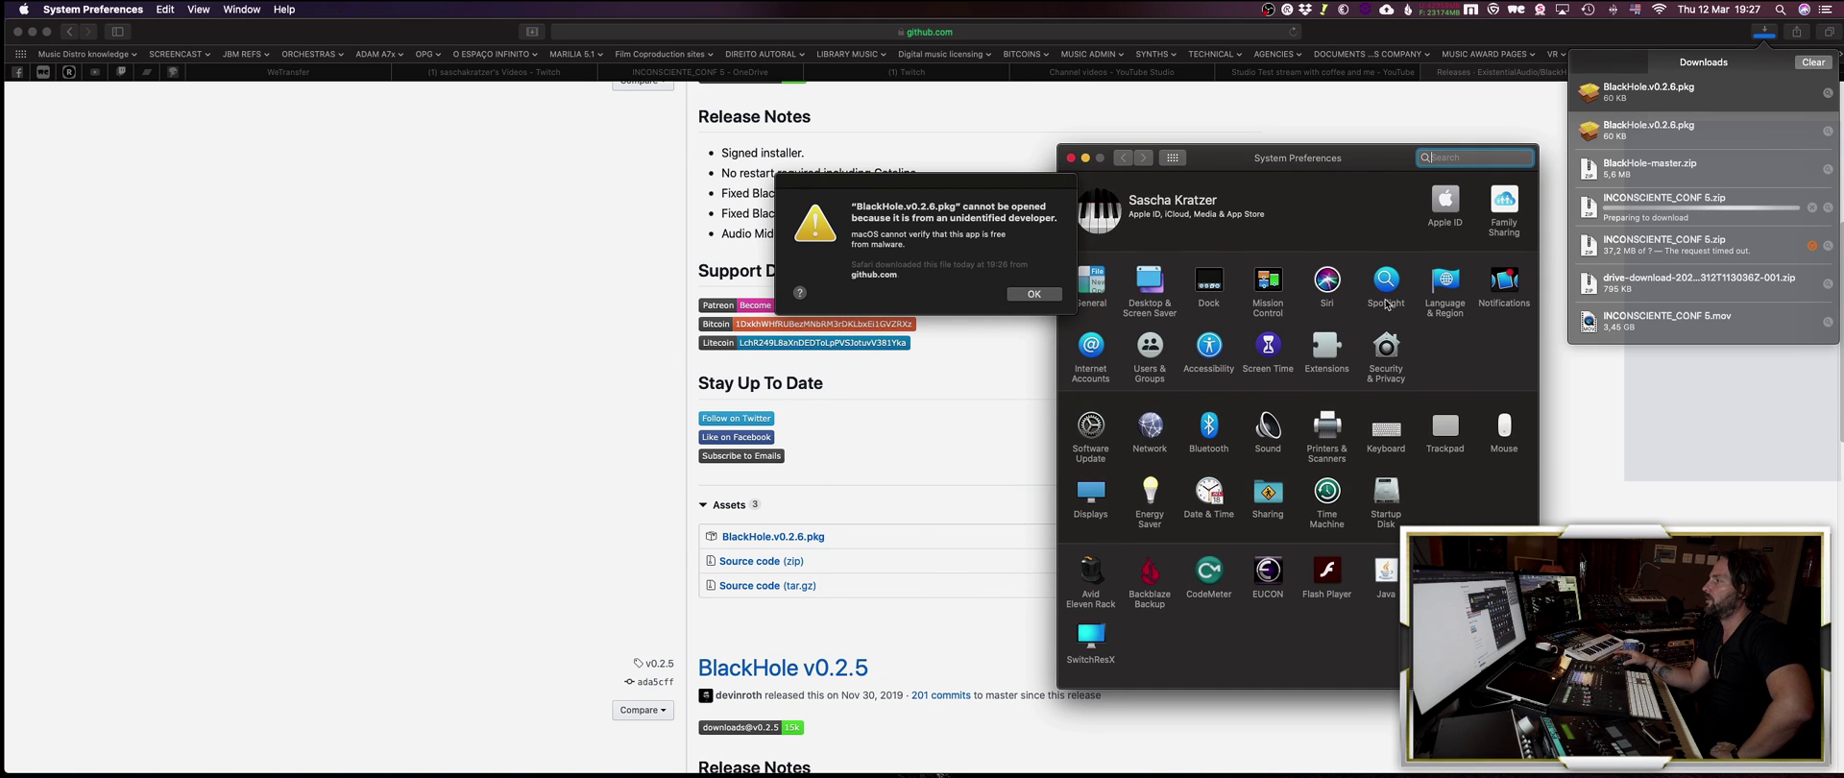
{"action": "left_click", "coordinate": [1386, 348]}
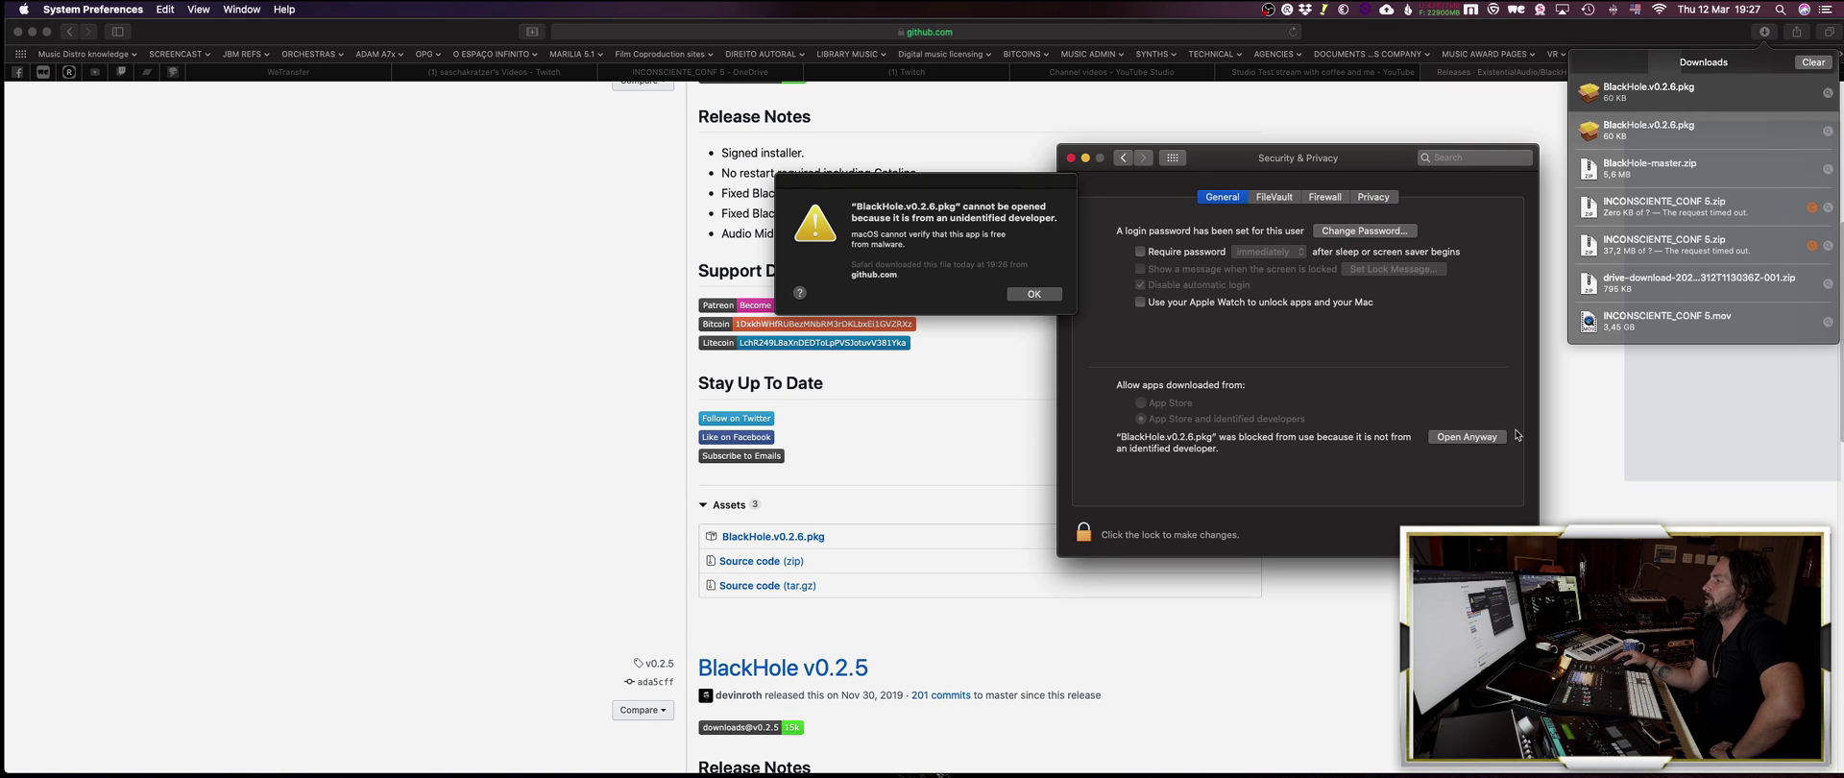
{"action": "left_click", "coordinate": [1469, 435]}
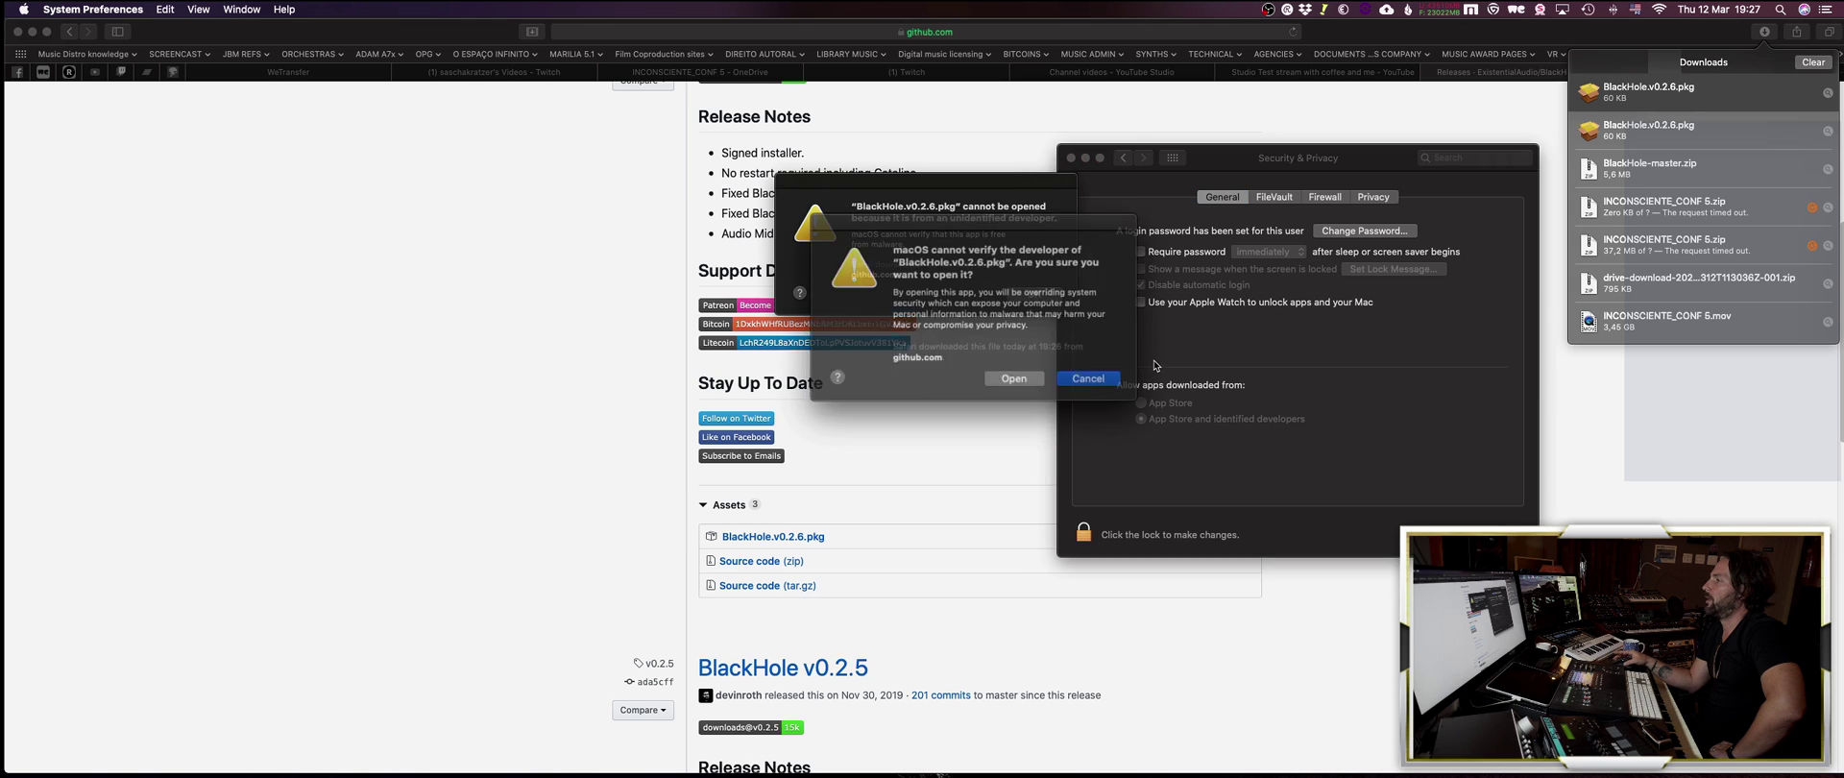
{"action": "left_click", "coordinate": [1036, 372]}
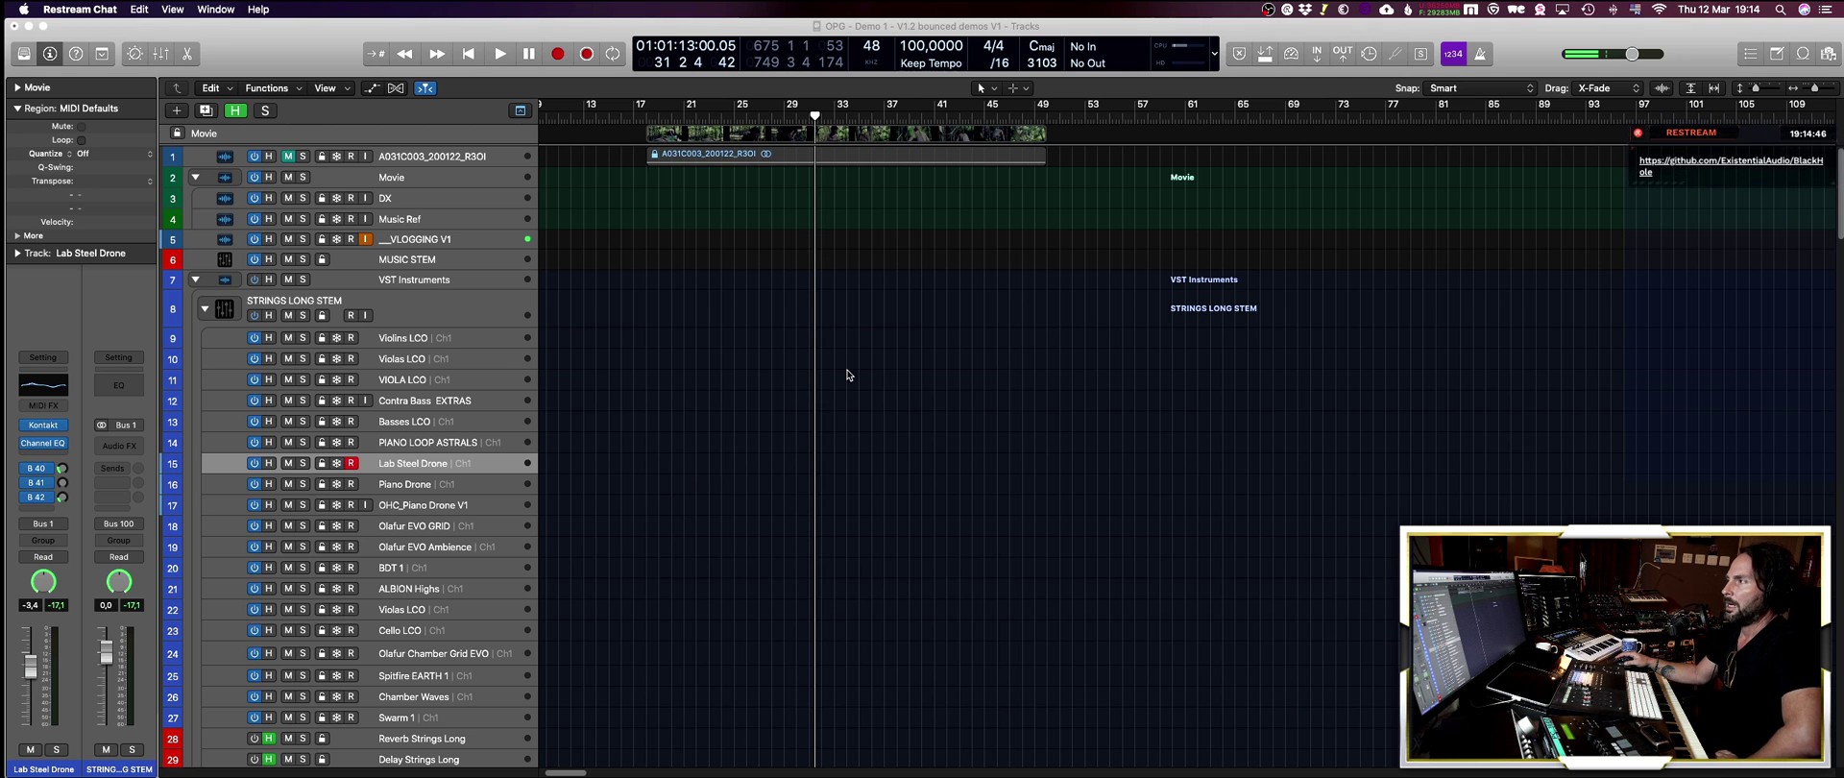
- Search 'audio' in Spotlight and launch Audio MIDI Setup
{"action": "left_click", "coordinate": [847, 374]}
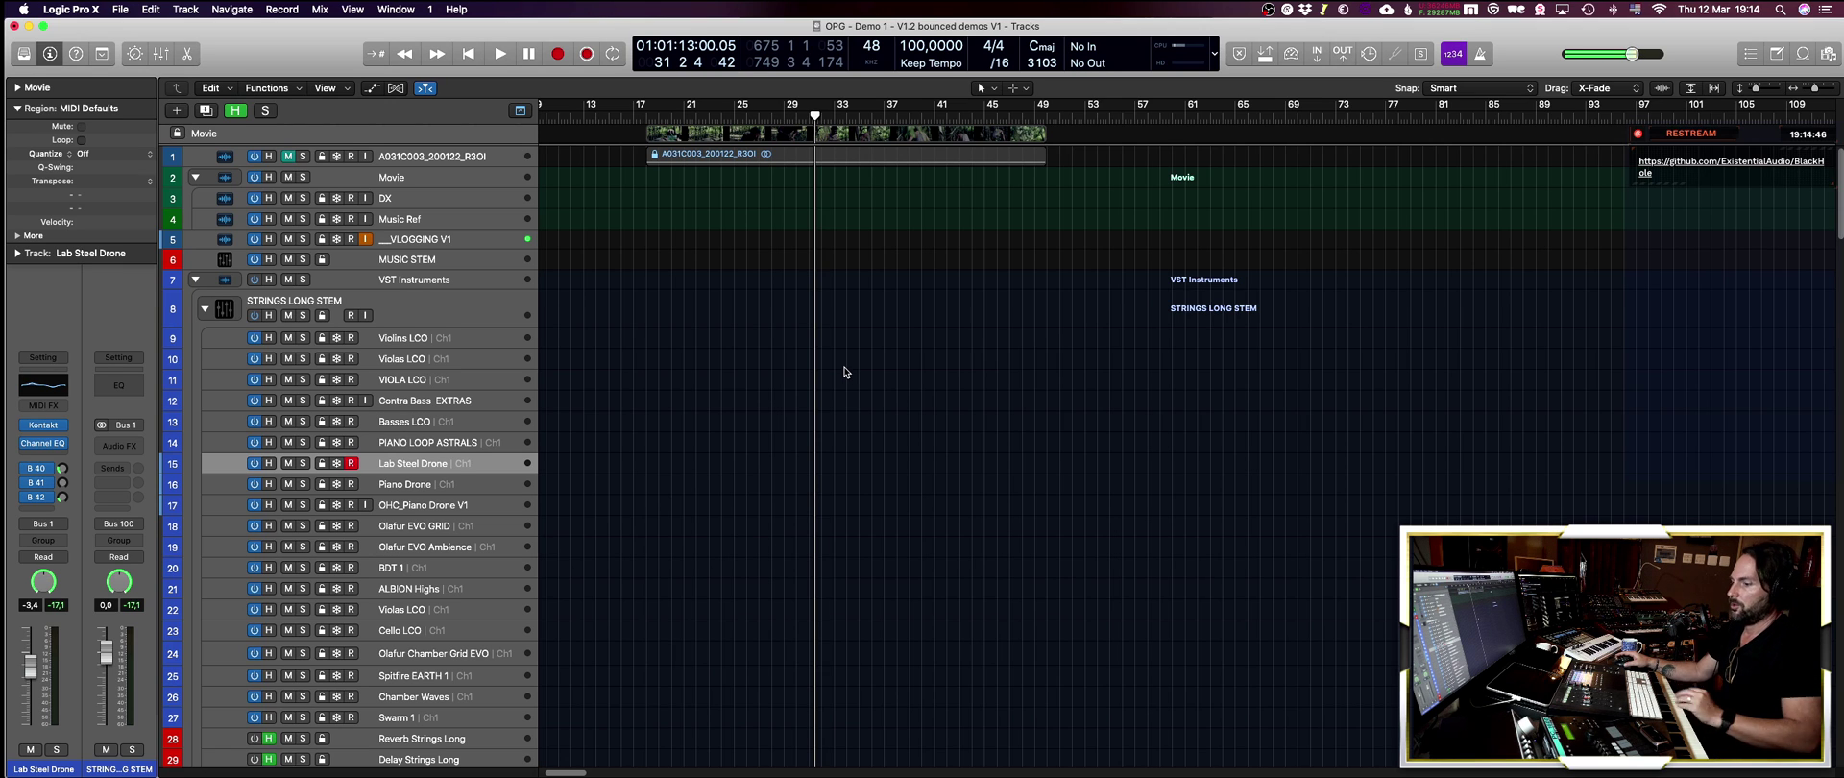
{"action": "left_click", "coordinate": [1776, 11]}
{"action": "type", "text": "aud"}
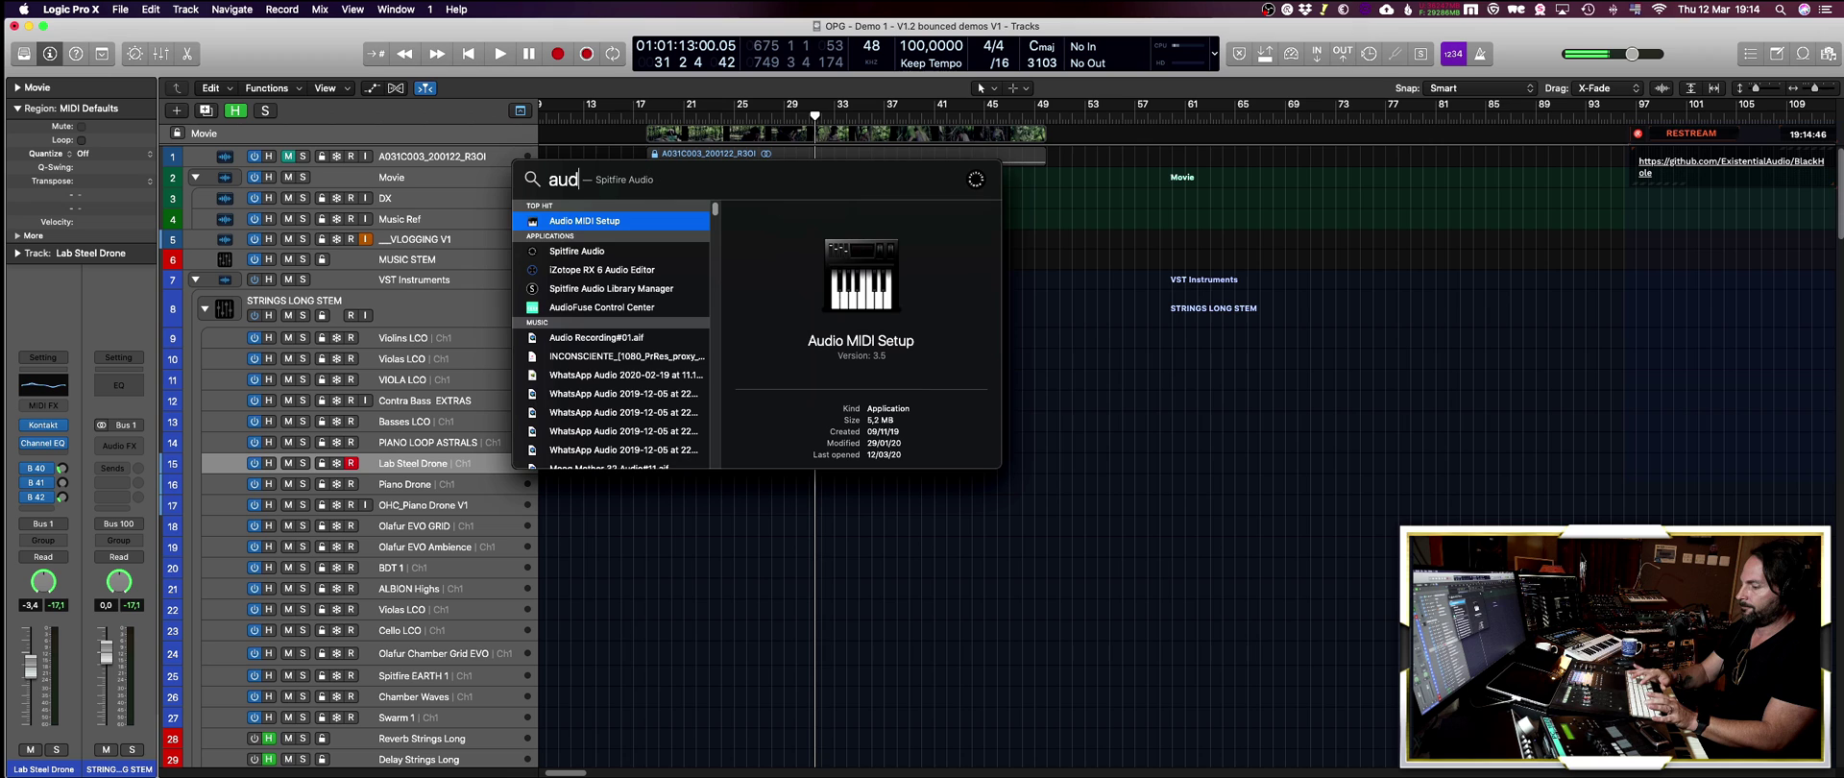
{"action": "key", "text": "BackSpace"}
{"action": "type", "text": "tomator"}
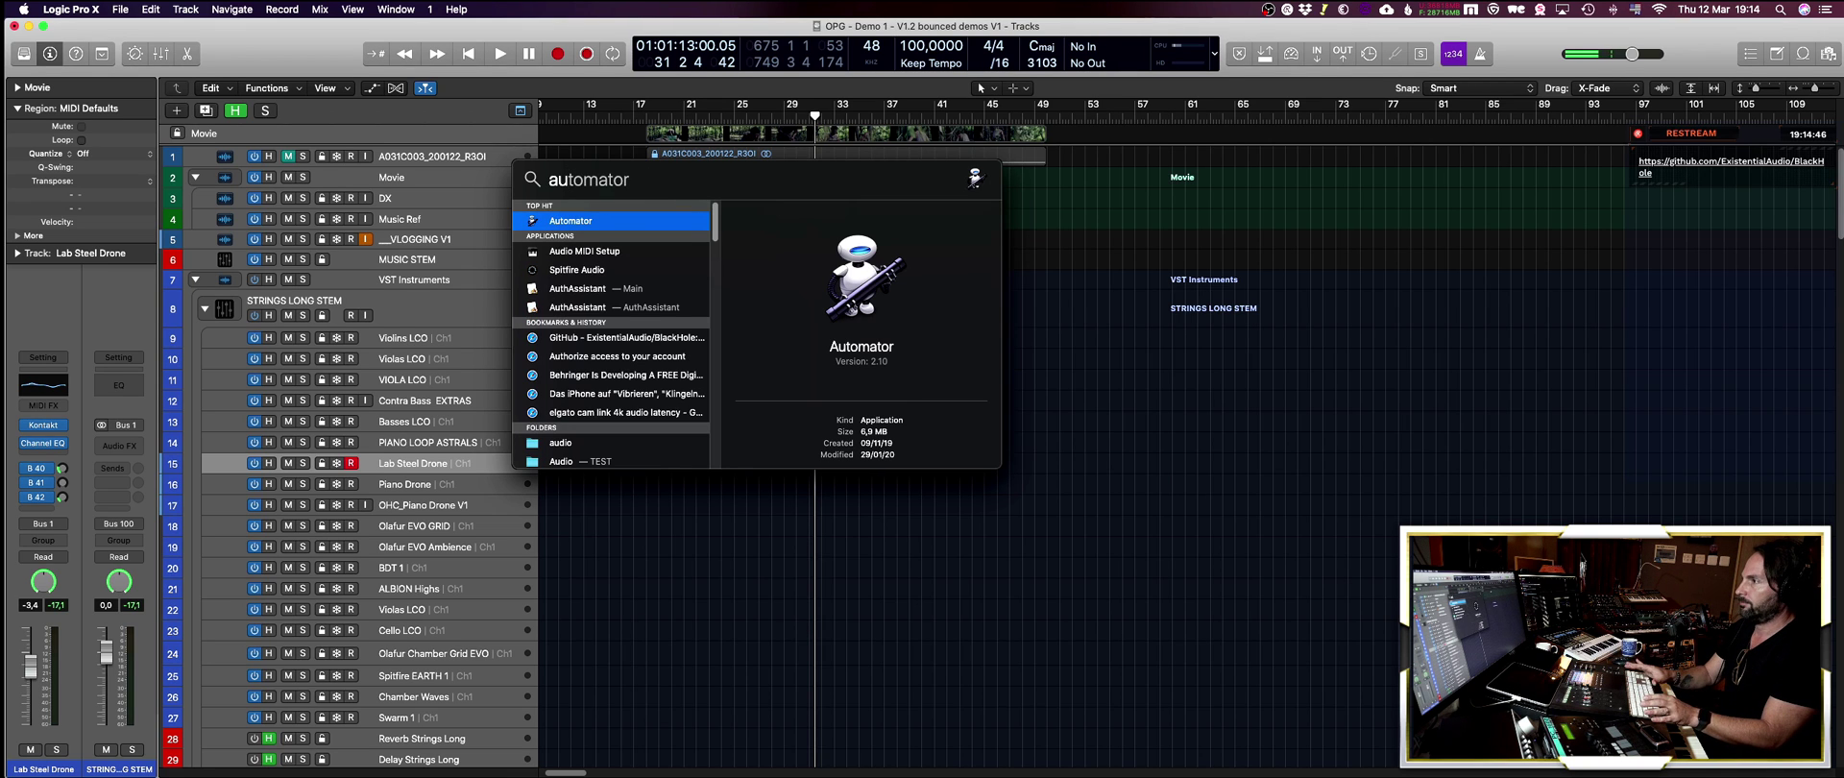
{"action": "key", "text": "BackSpace"}
{"action": "key", "text": "BackSpace"}
{"action": "key", "text": "BackSpace"}
{"action": "key", "text": "BackSpace"}
{"action": "key", "text": "BackSpace"}
{"action": "key", "text": "BackSpace"}
{"action": "key", "text": "BackSpace"}
{"action": "type", "text": "dio"}
{"action": "key", "text": "Return"}
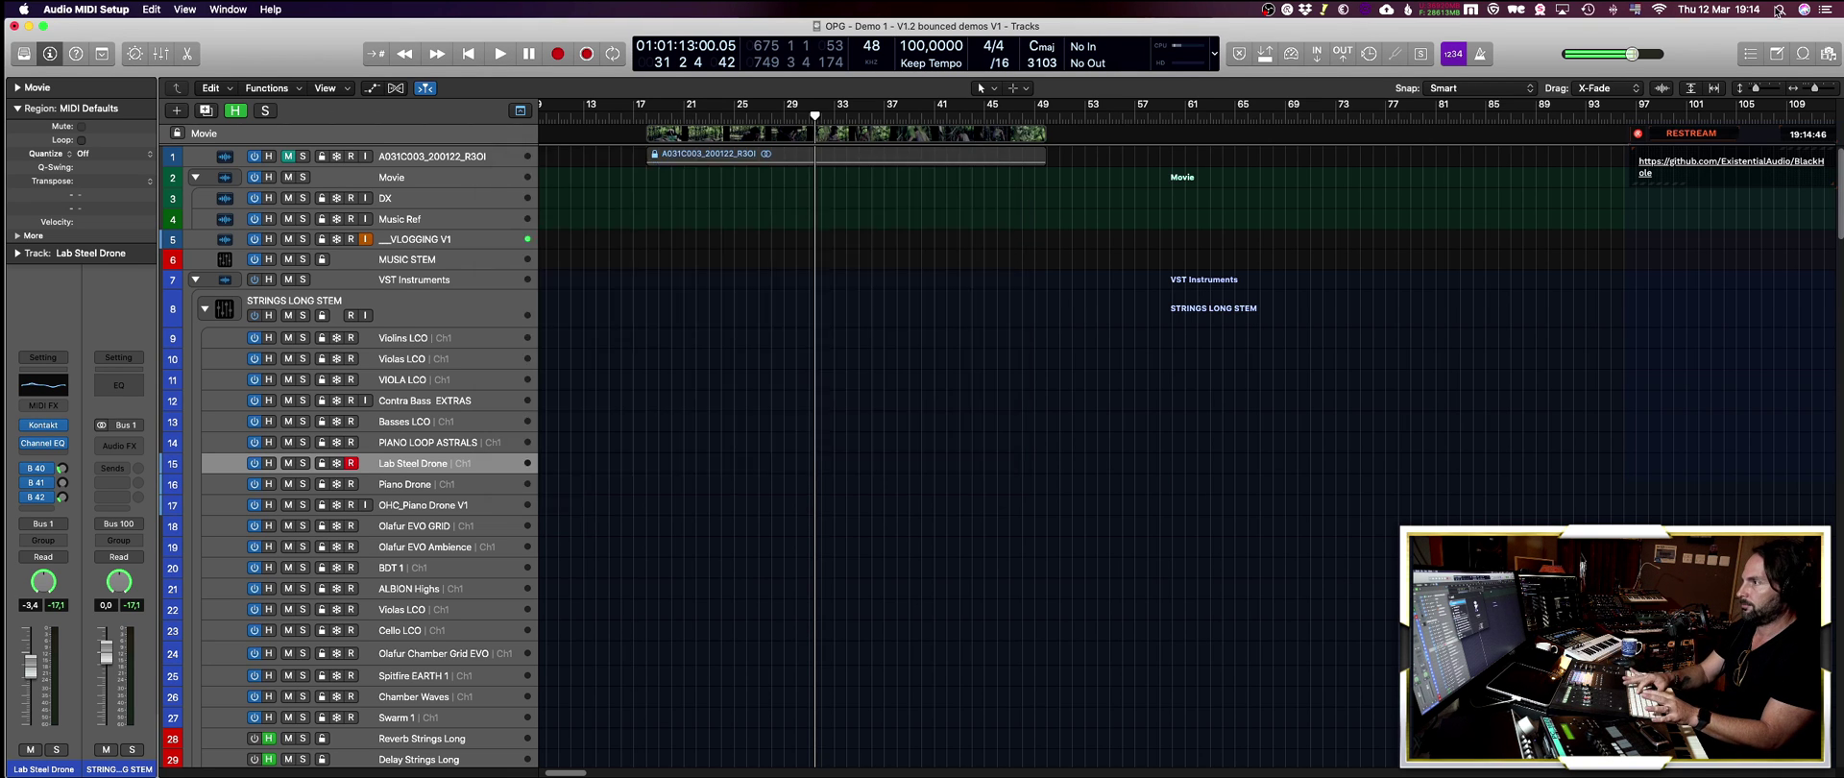
- Look through Audio MIDI Setup's window and new-device options without changing anything
{"action": "left_click", "coordinate": [227, 10]}
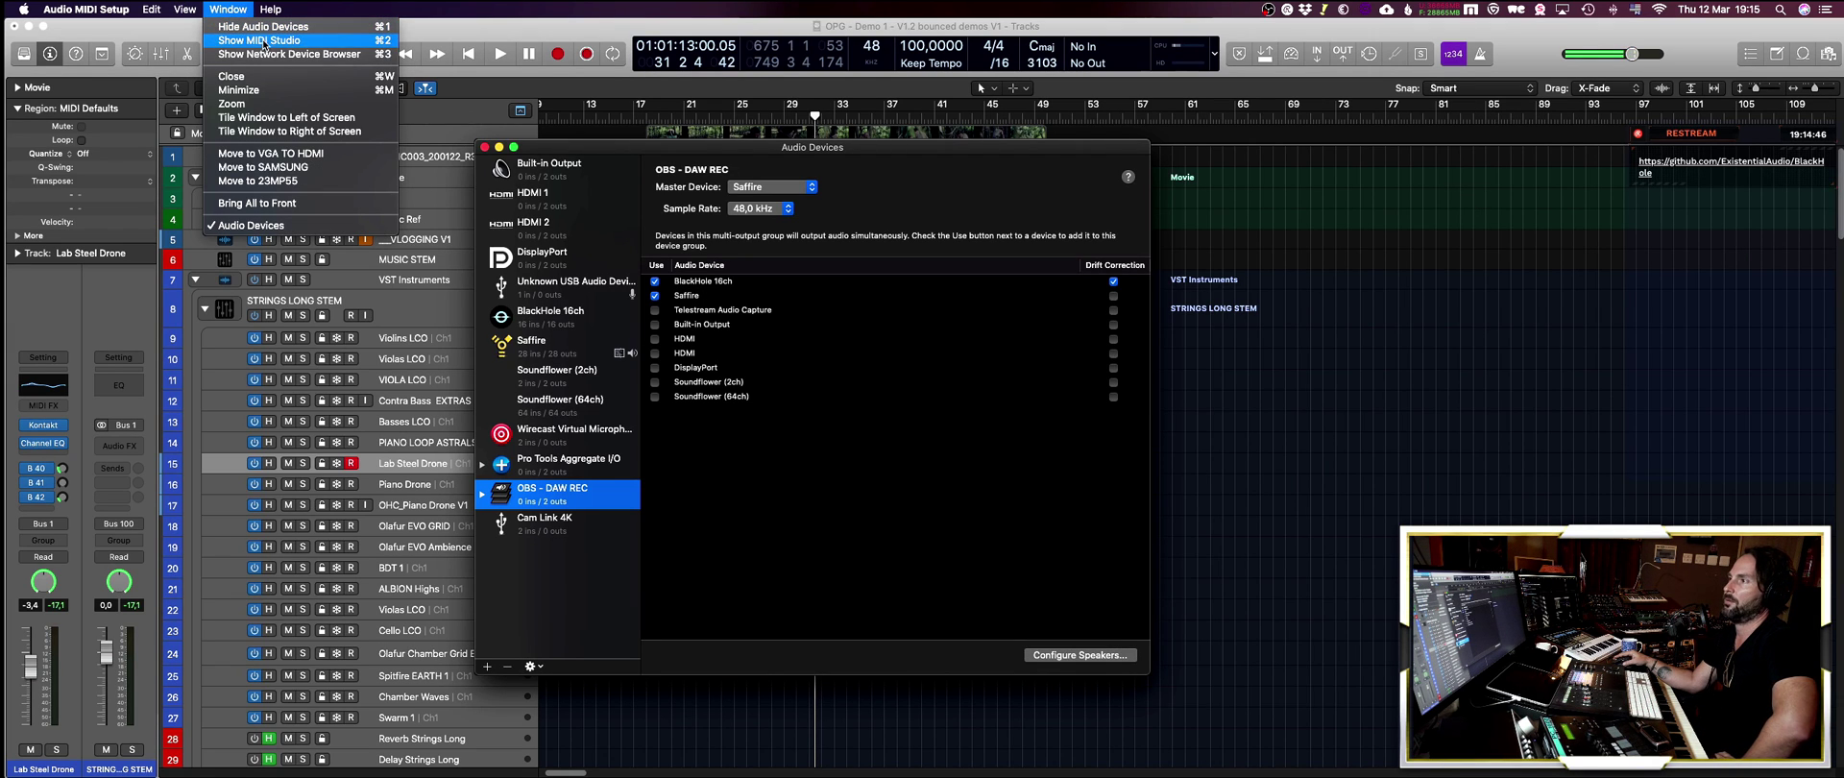
{"action": "left_click", "coordinate": [807, 442]}
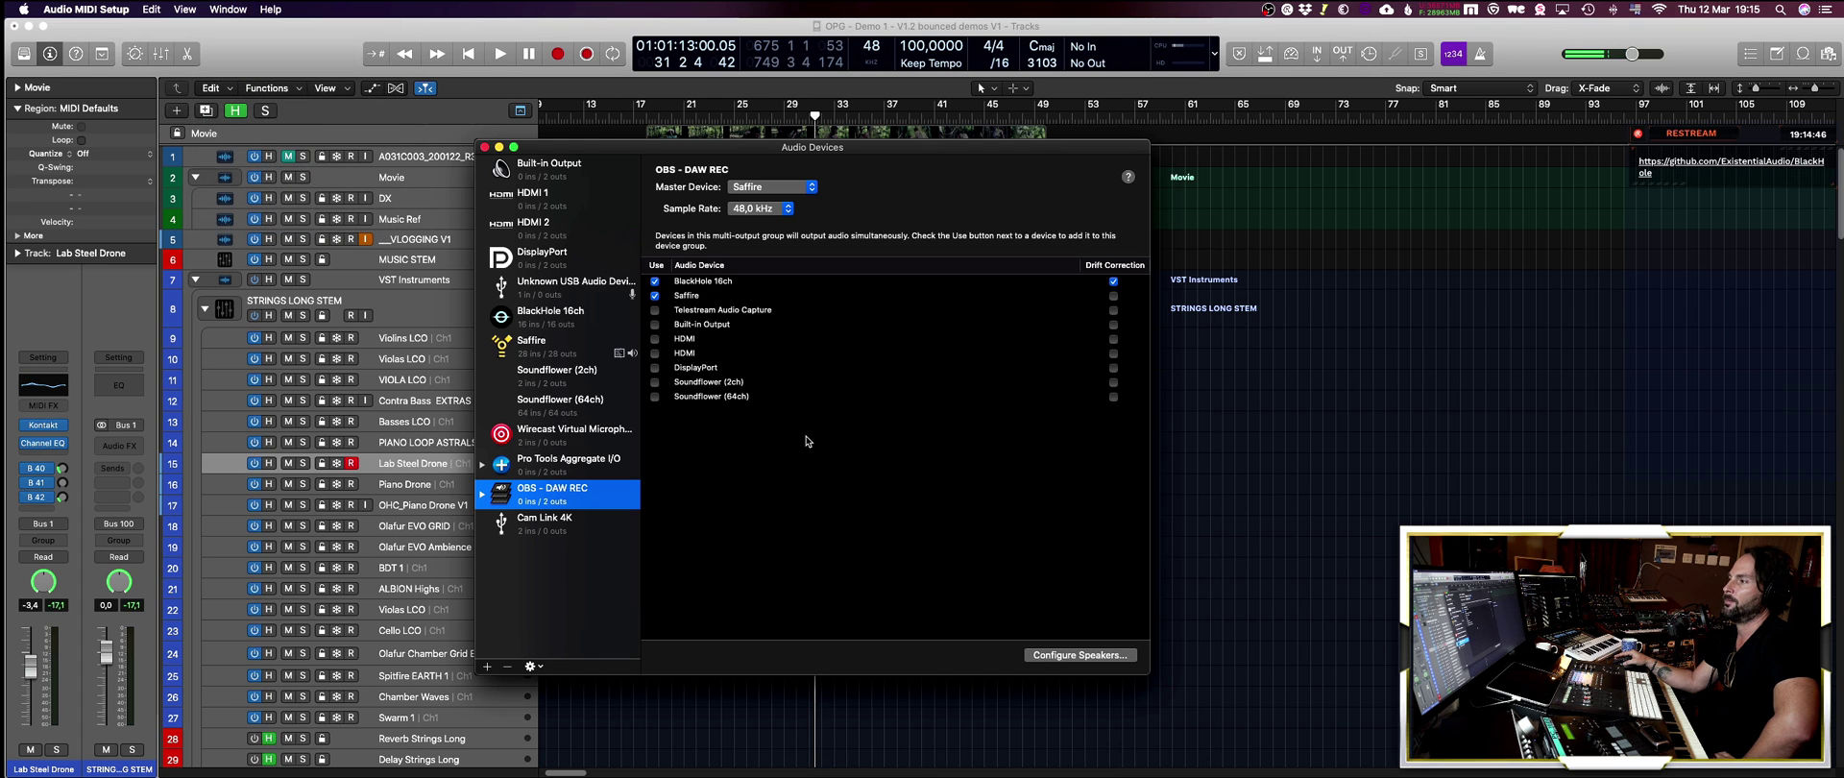
{"action": "left_click", "coordinate": [539, 668]}
{"action": "left_click", "coordinate": [513, 657]}
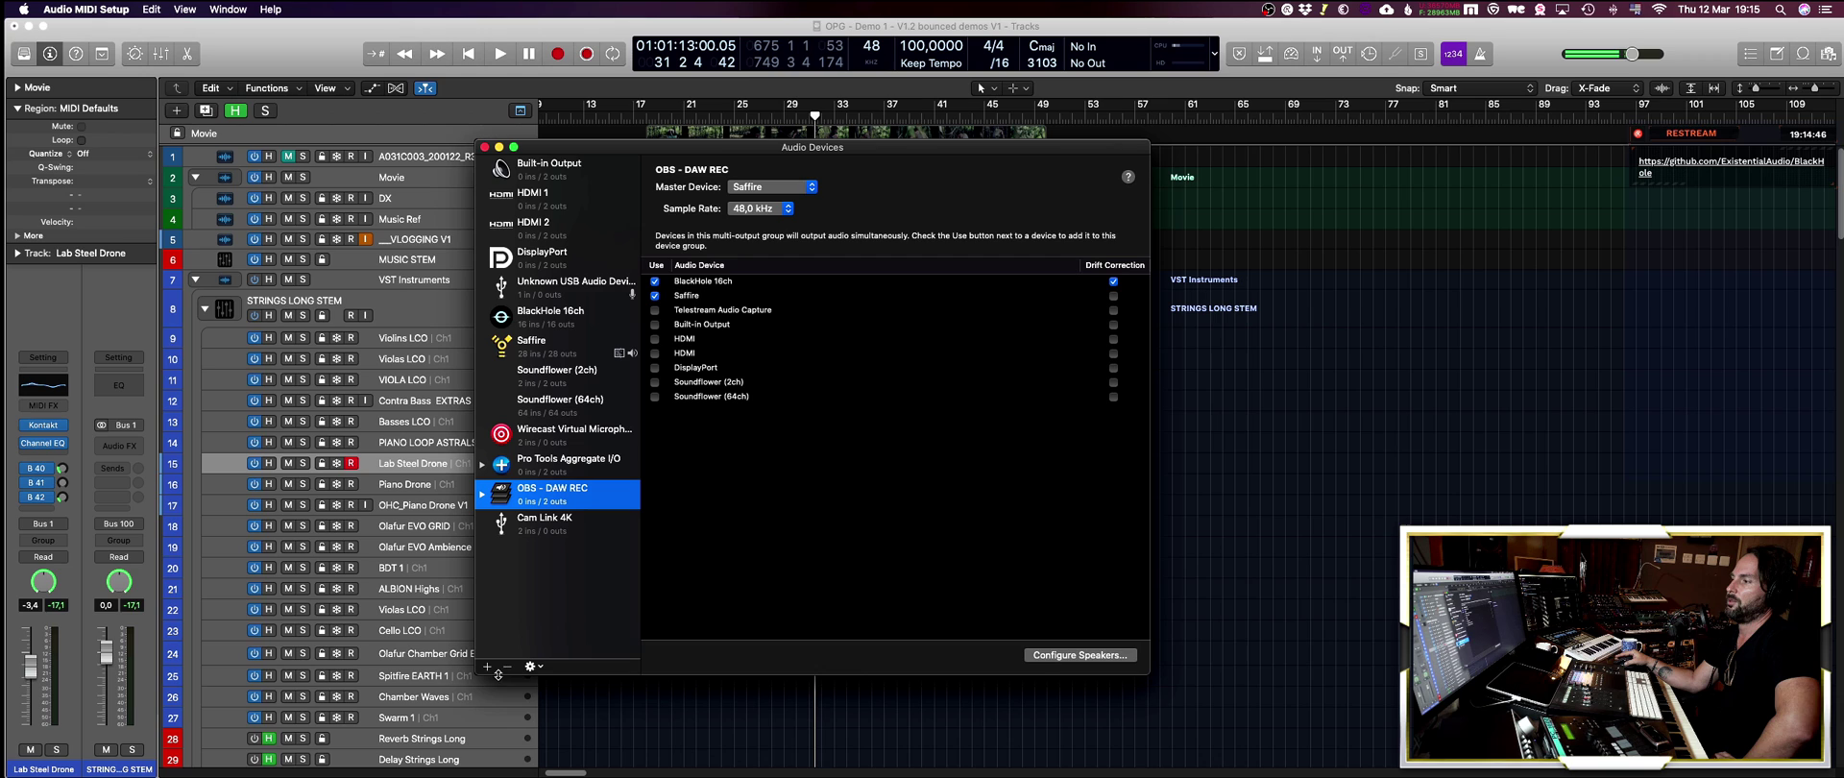
{"action": "left_click", "coordinate": [488, 667]}
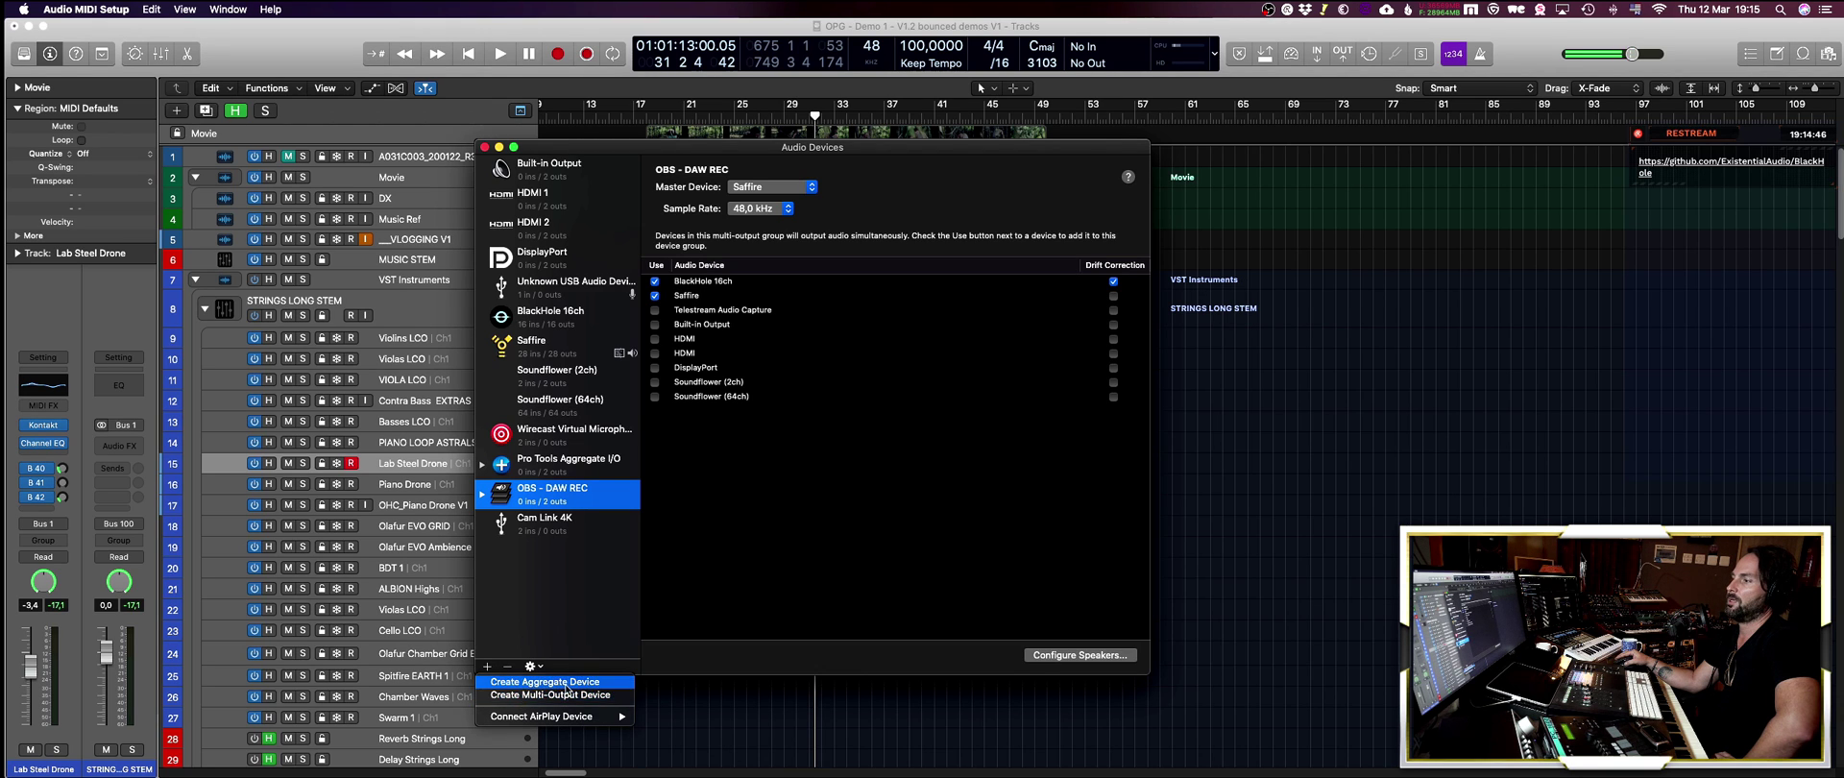
{"action": "left_click", "coordinate": [585, 606]}
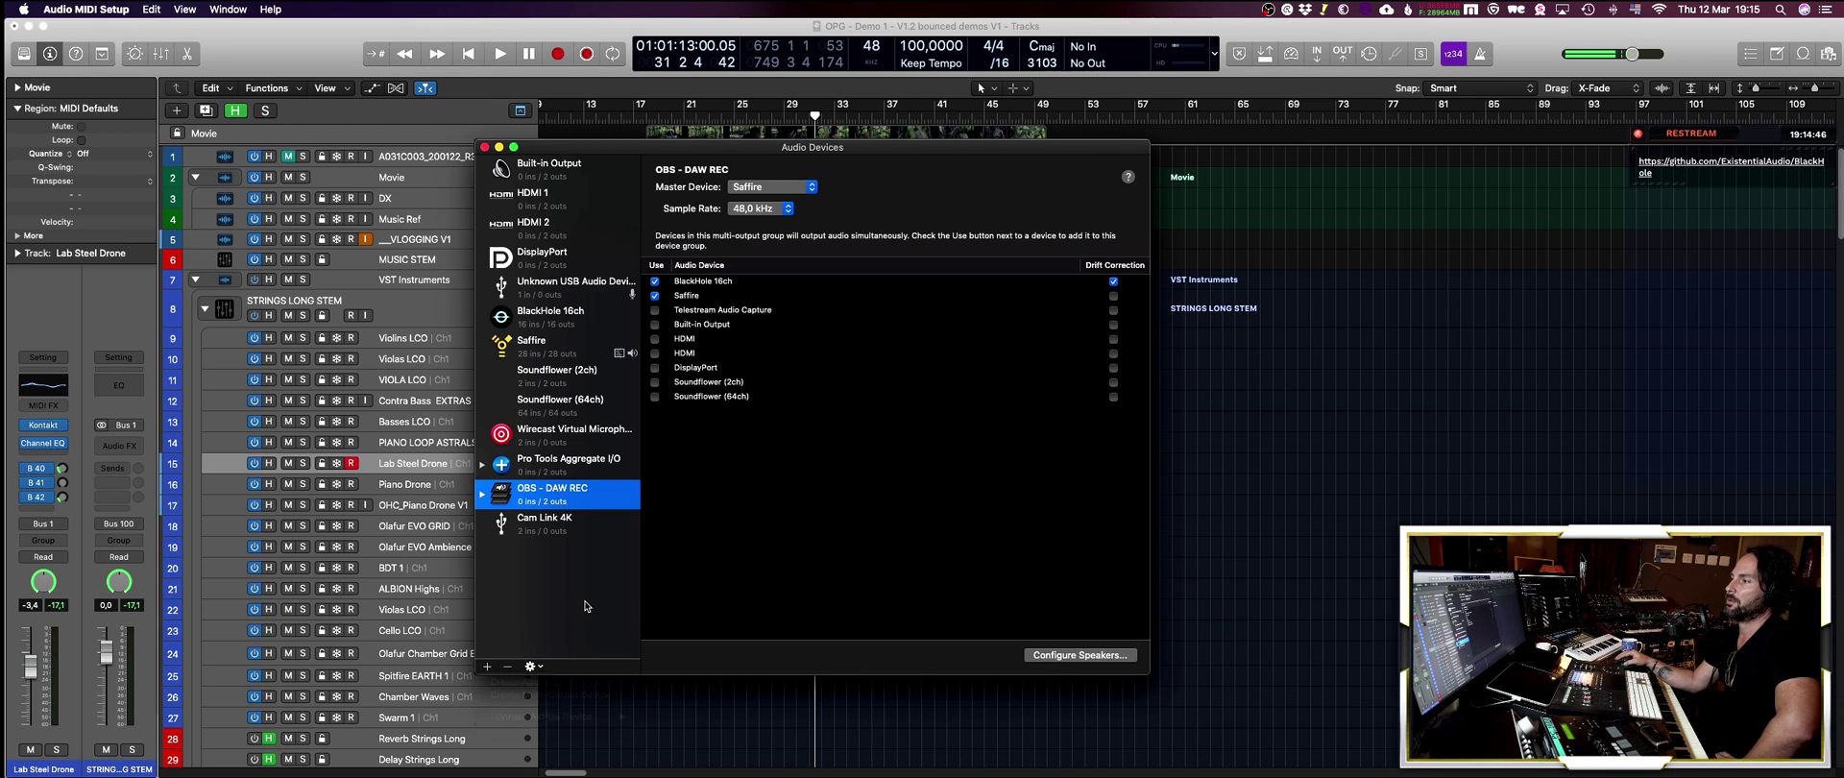
- Include Saffire in OBS - DAW REC and enable drift correction for BlackHole 16ch
{"action": "left_click", "coordinate": [673, 297]}
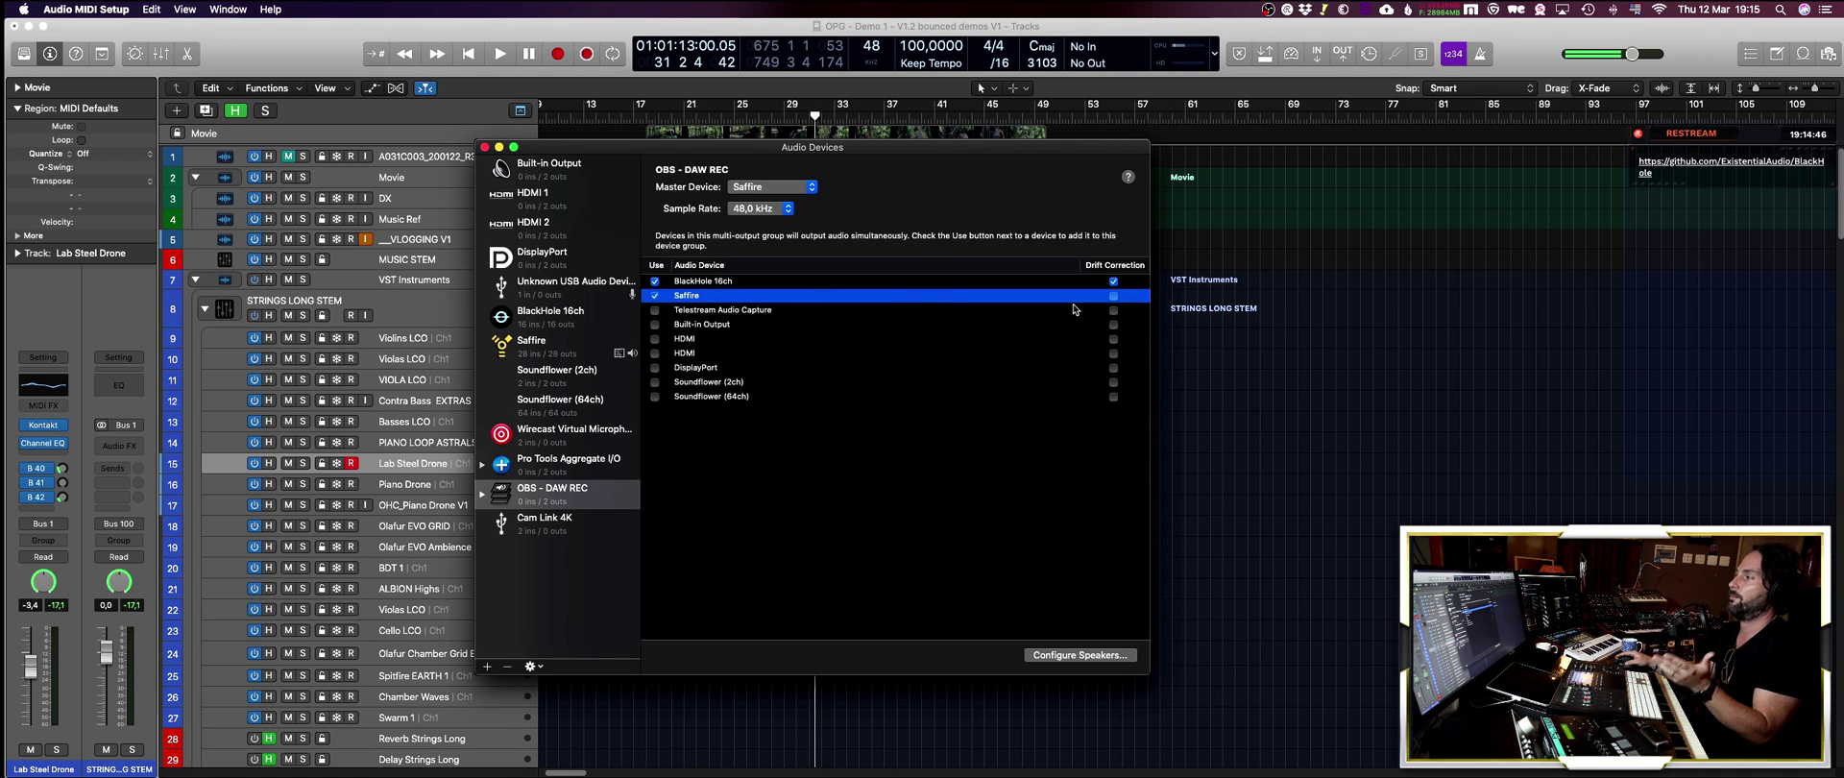
{"action": "left_click", "coordinate": [1113, 282]}
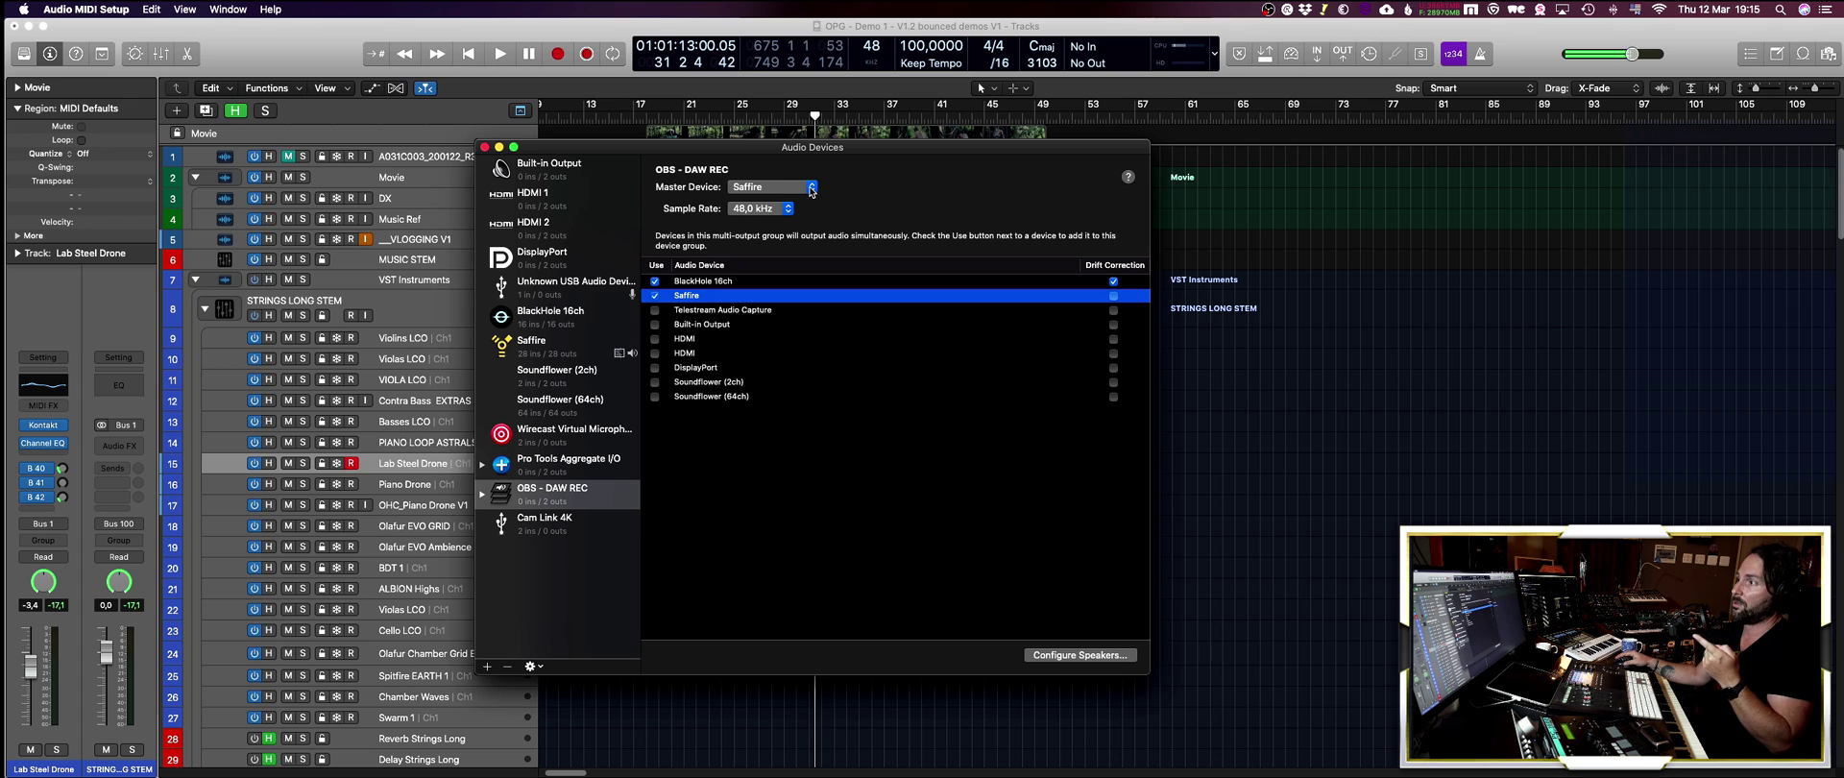
{"action": "left_click", "coordinate": [1262, 445]}
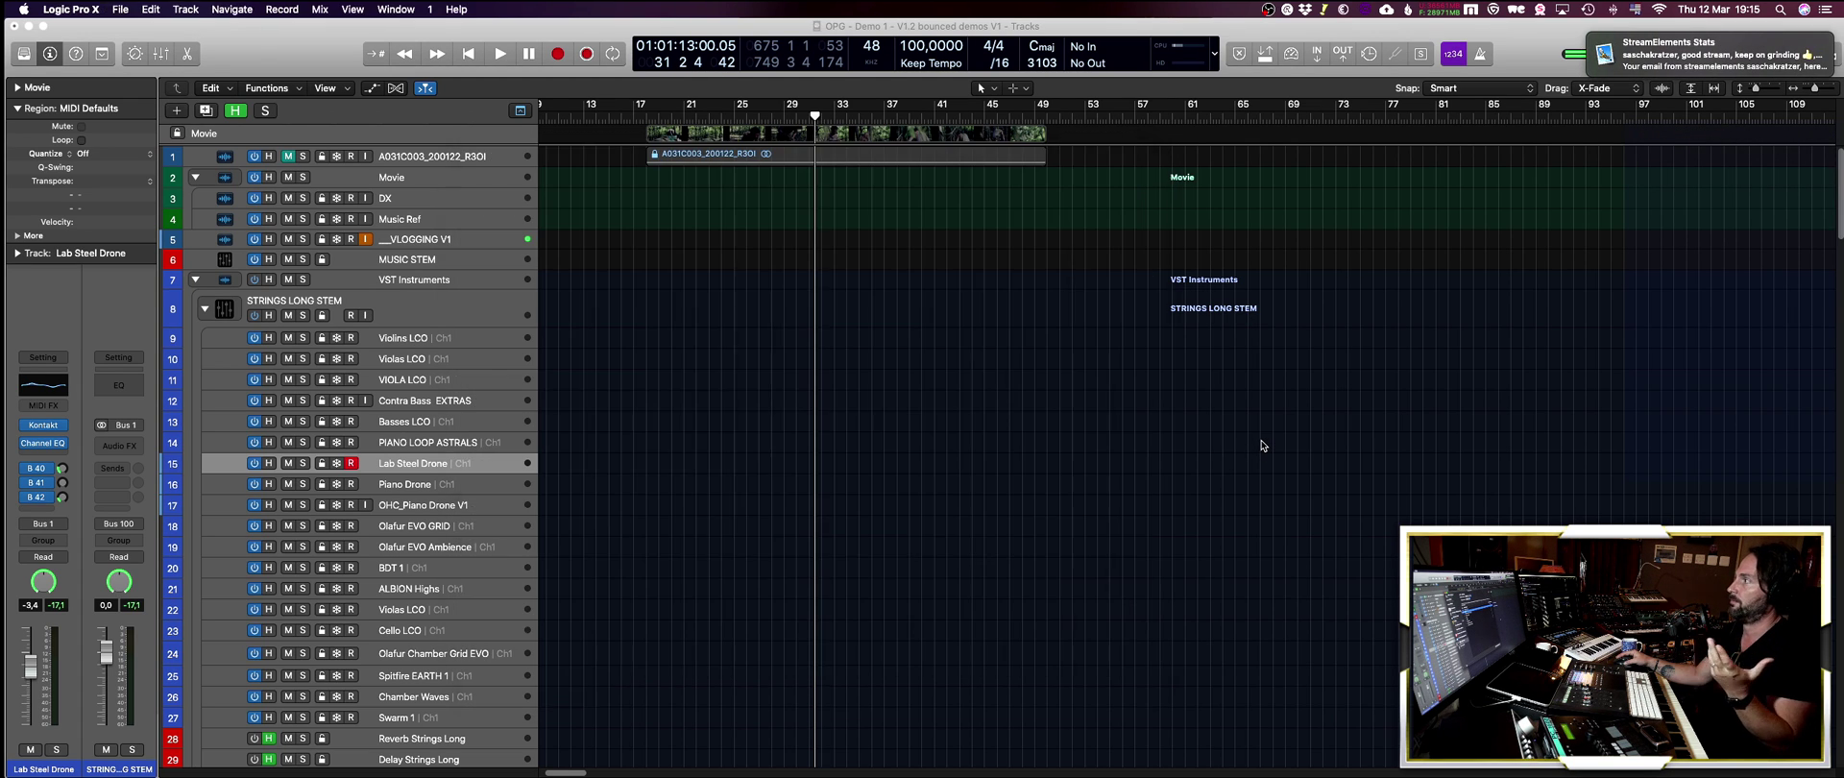
- Set Logic's audio Output Device to OBS - DAW REC and close Preferences
{"action": "left_click", "coordinate": [70, 9]}
{"action": "mouse_move", "coordinate": [150, 55]}
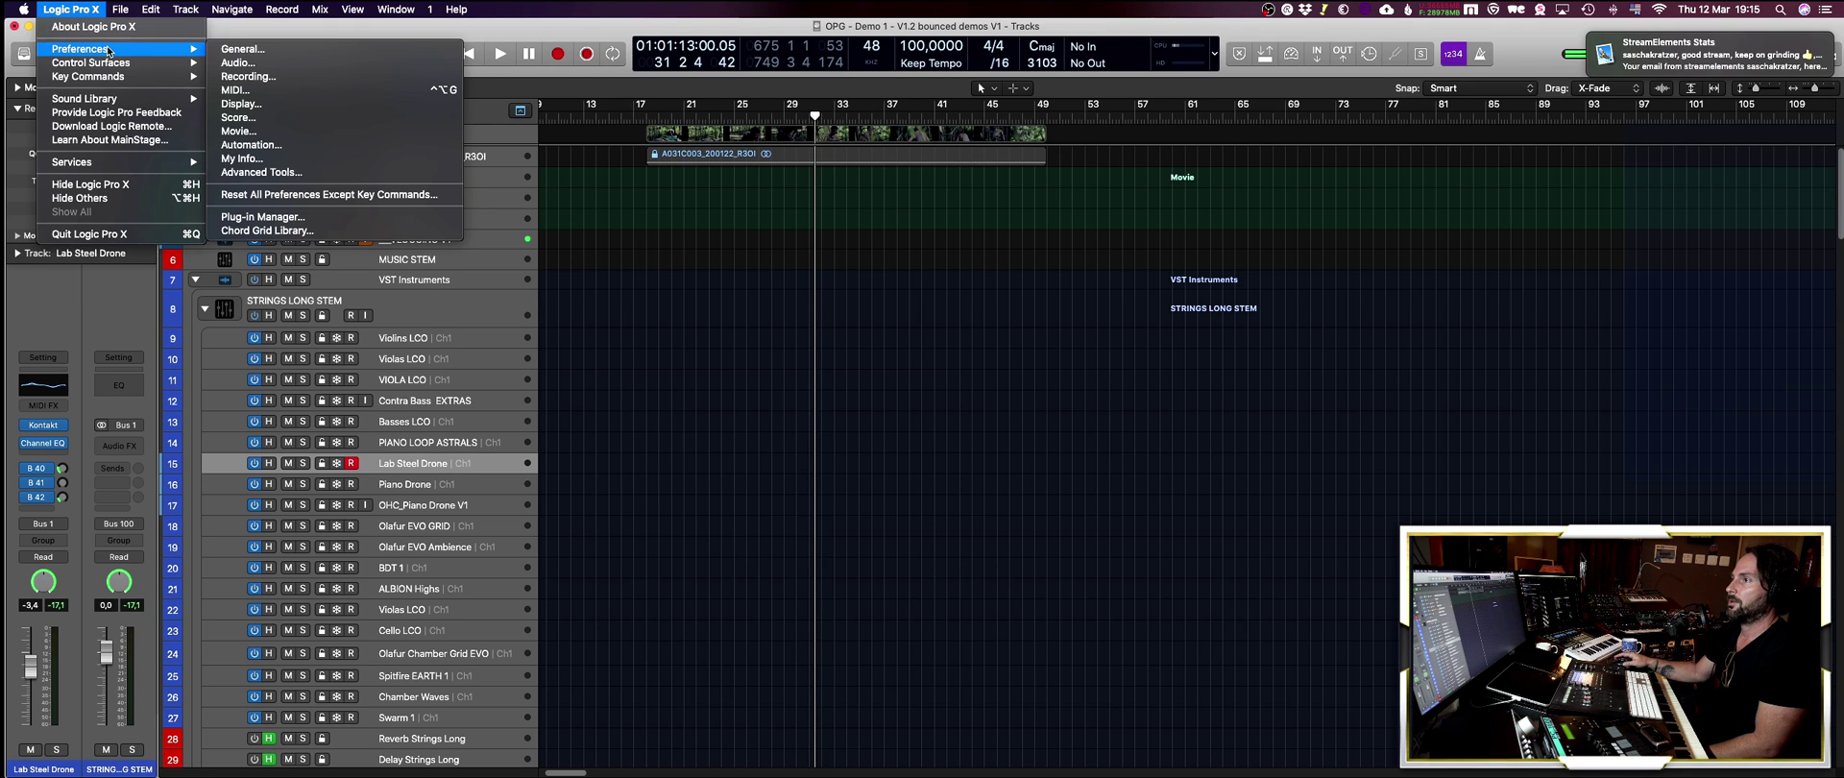
{"action": "left_click", "coordinate": [237, 62]}
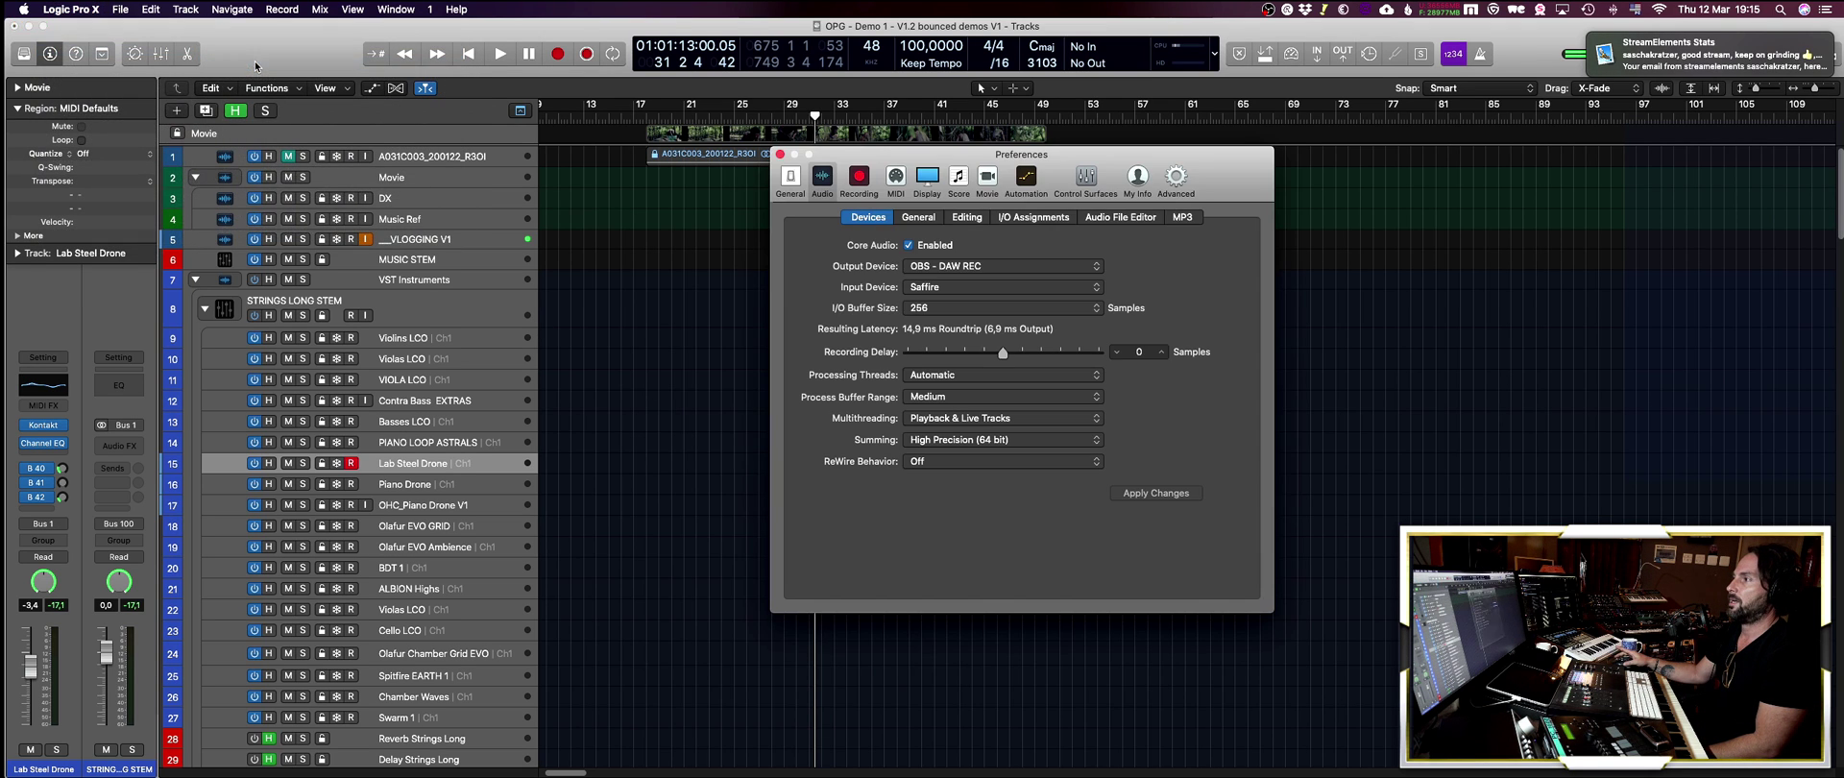
{"action": "left_click", "coordinate": [989, 269]}
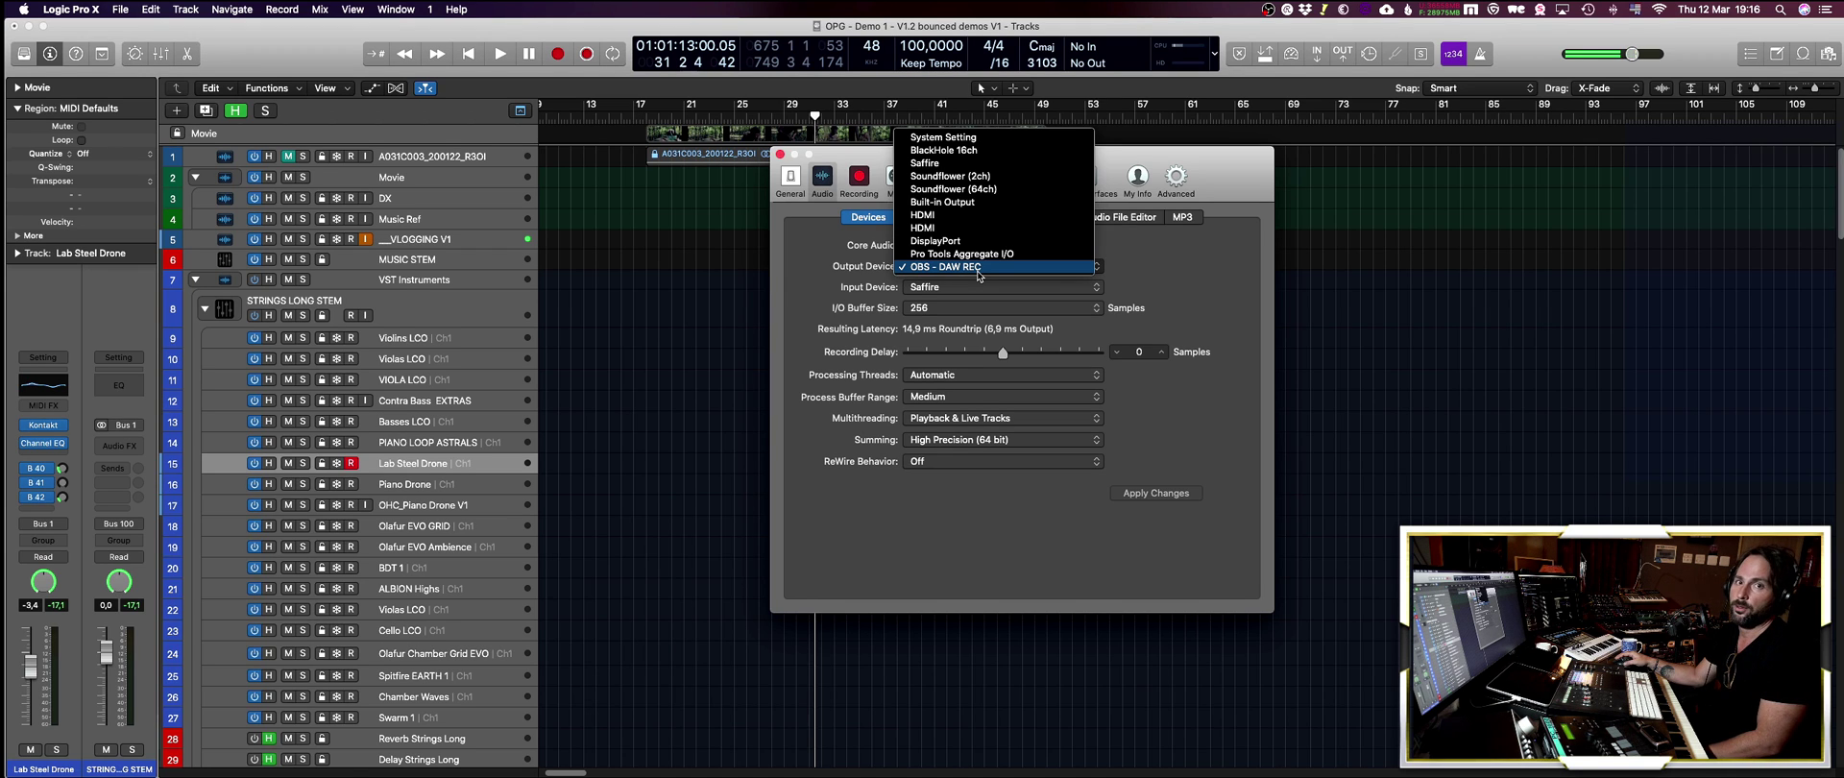
{"action": "left_click", "coordinate": [977, 270]}
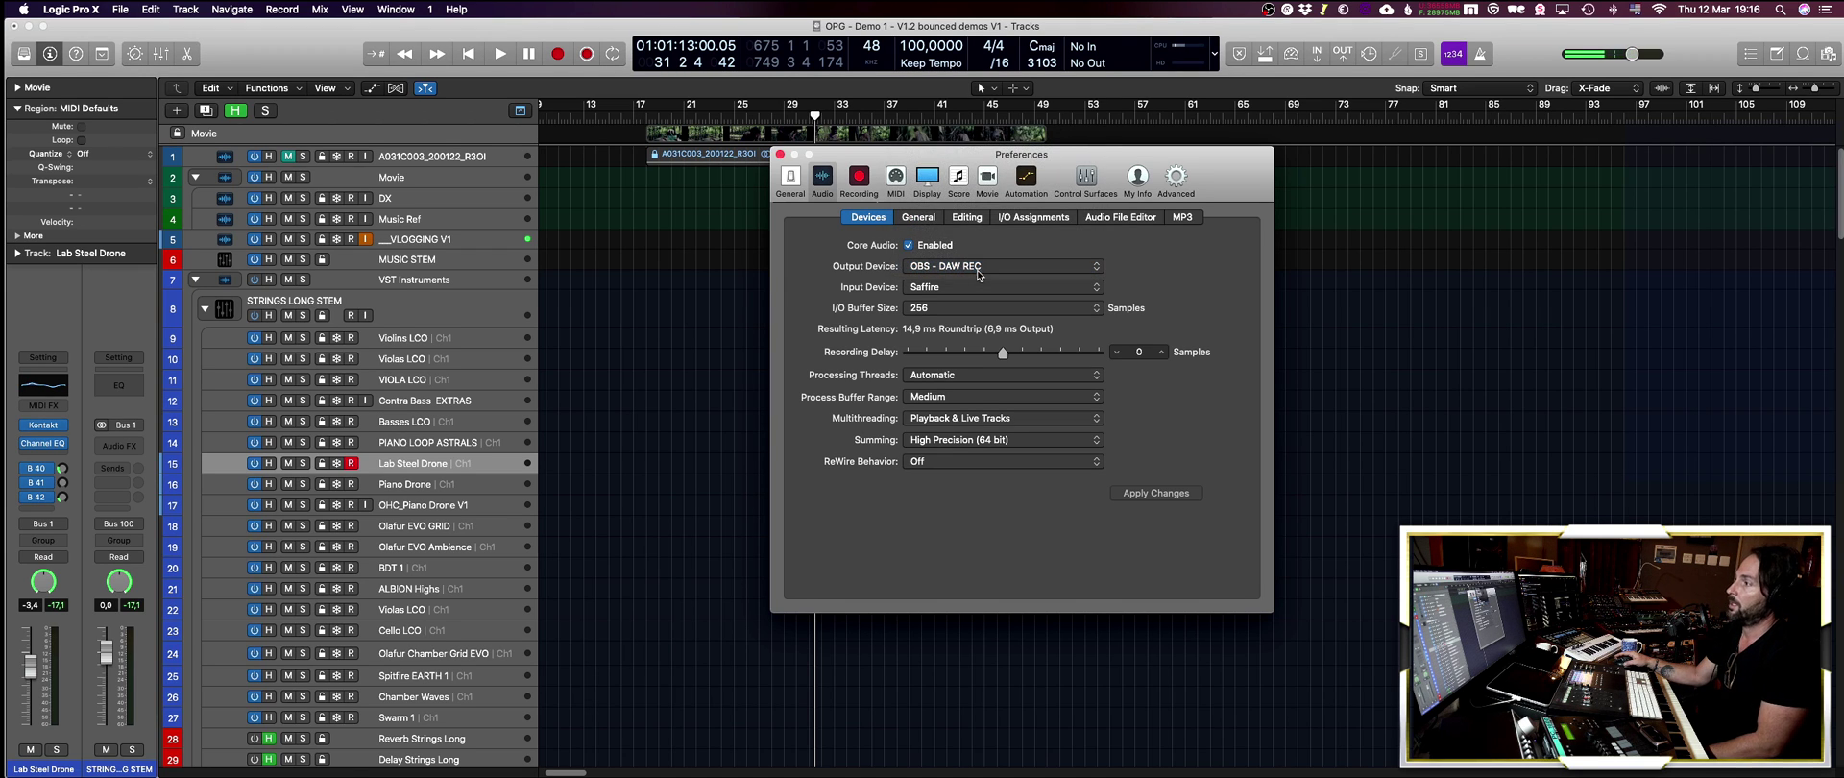
{"action": "left_click", "coordinate": [448, 244]}
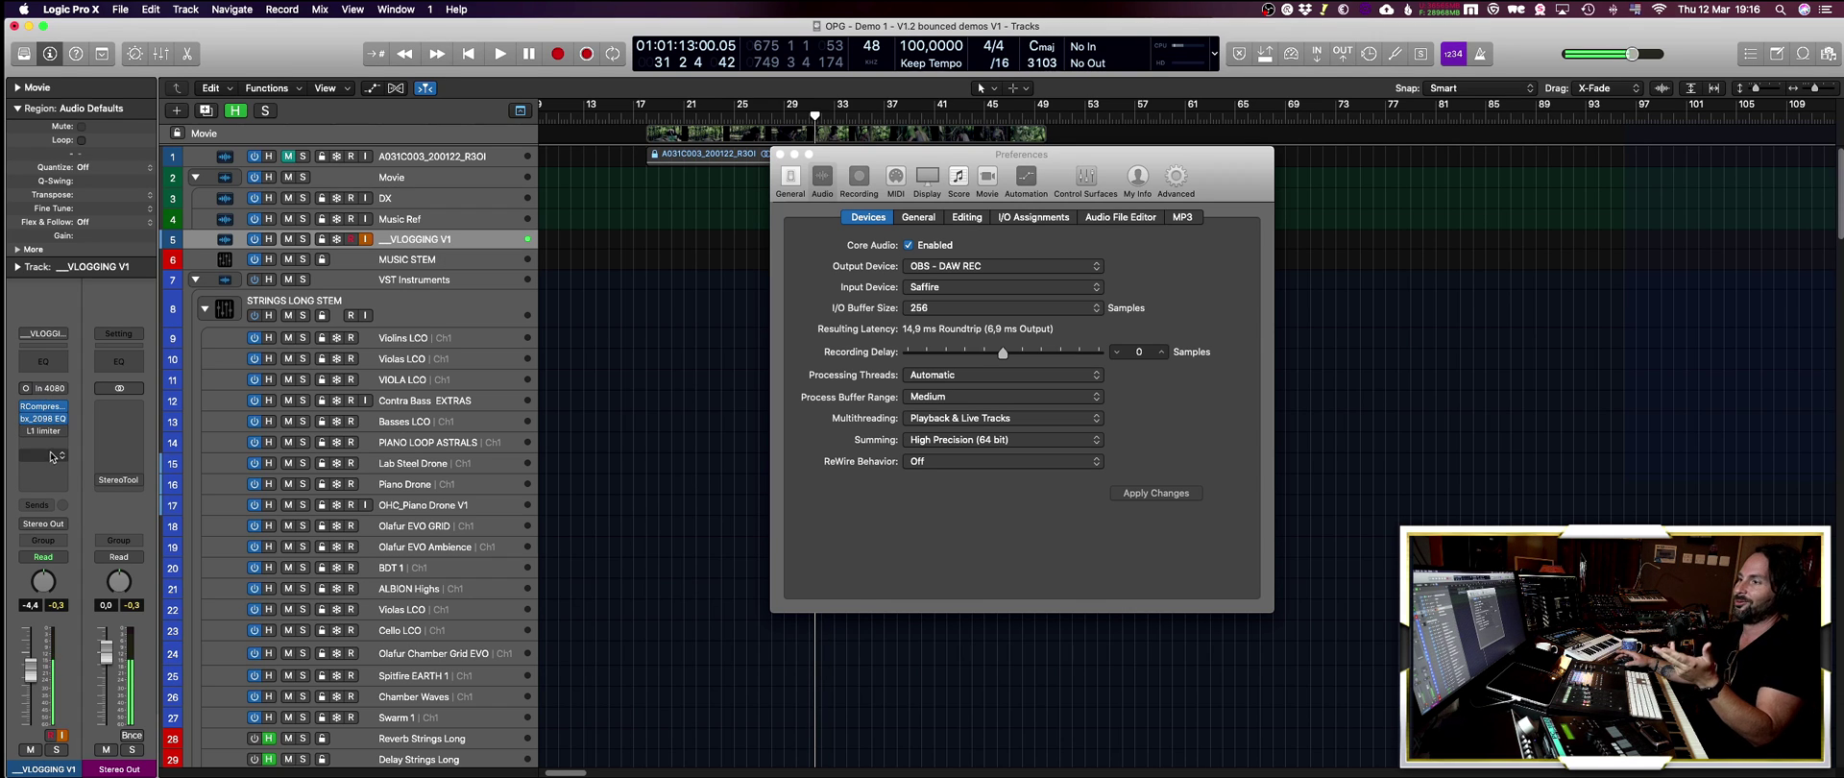
{"action": "left_click", "coordinate": [781, 154]}
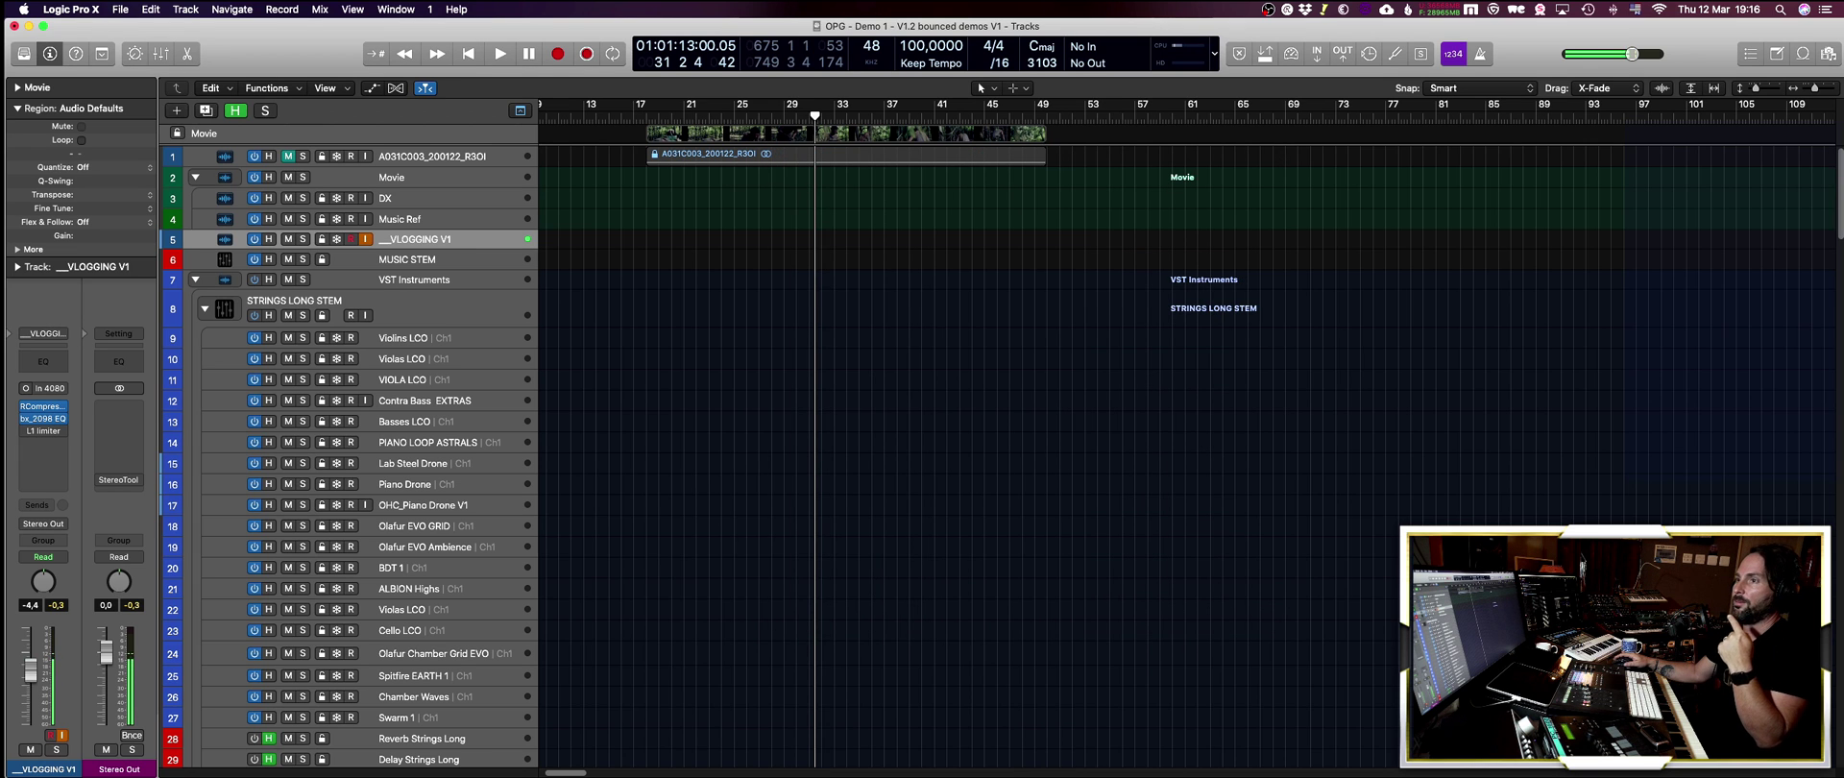
{"action": "key", "text": "super+Tab"}
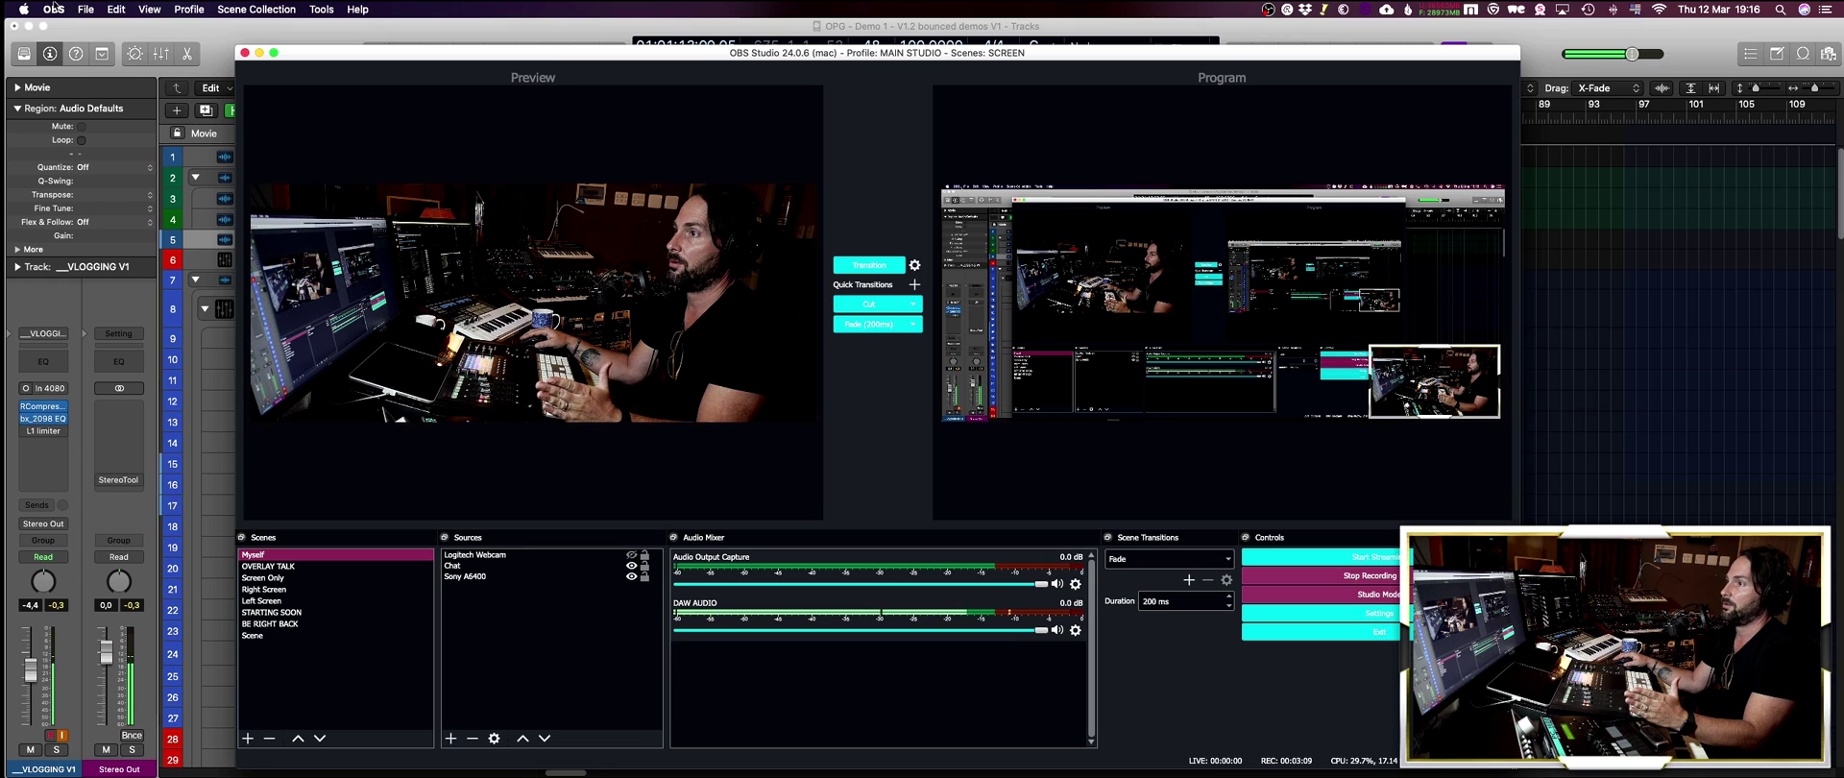
- Set OBS's Mic/Auxiliary Audio to BlackHole 16ch in the Audio settings and confirm with OK
{"action": "key", "text": "super+Tab"}
{"action": "left_click", "coordinate": [306, 83]}
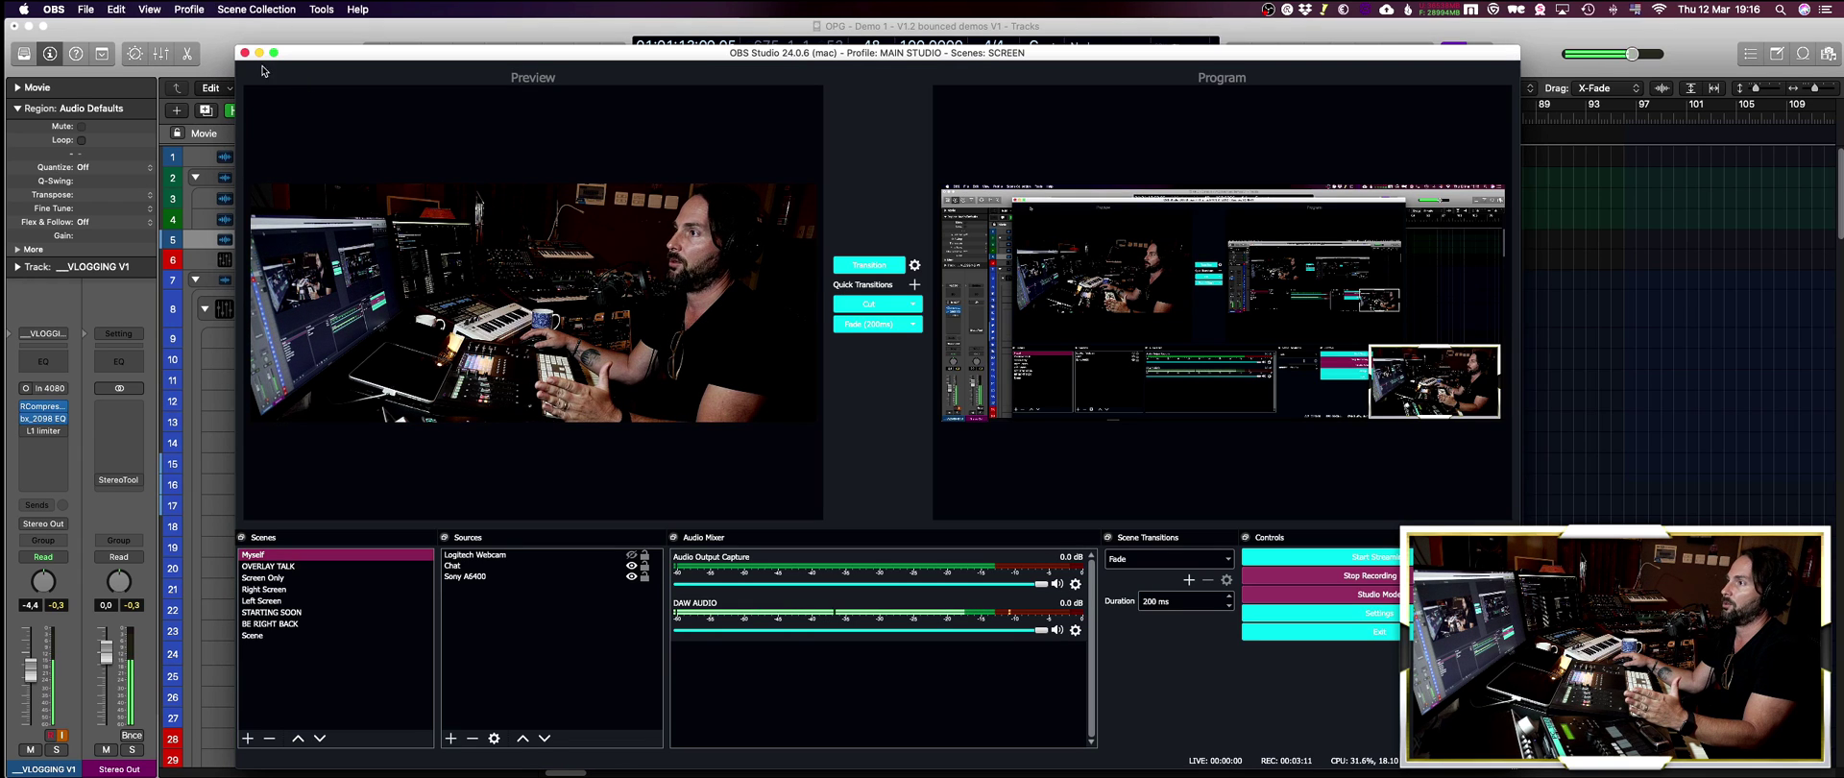
{"action": "left_click", "coordinate": [59, 11]}
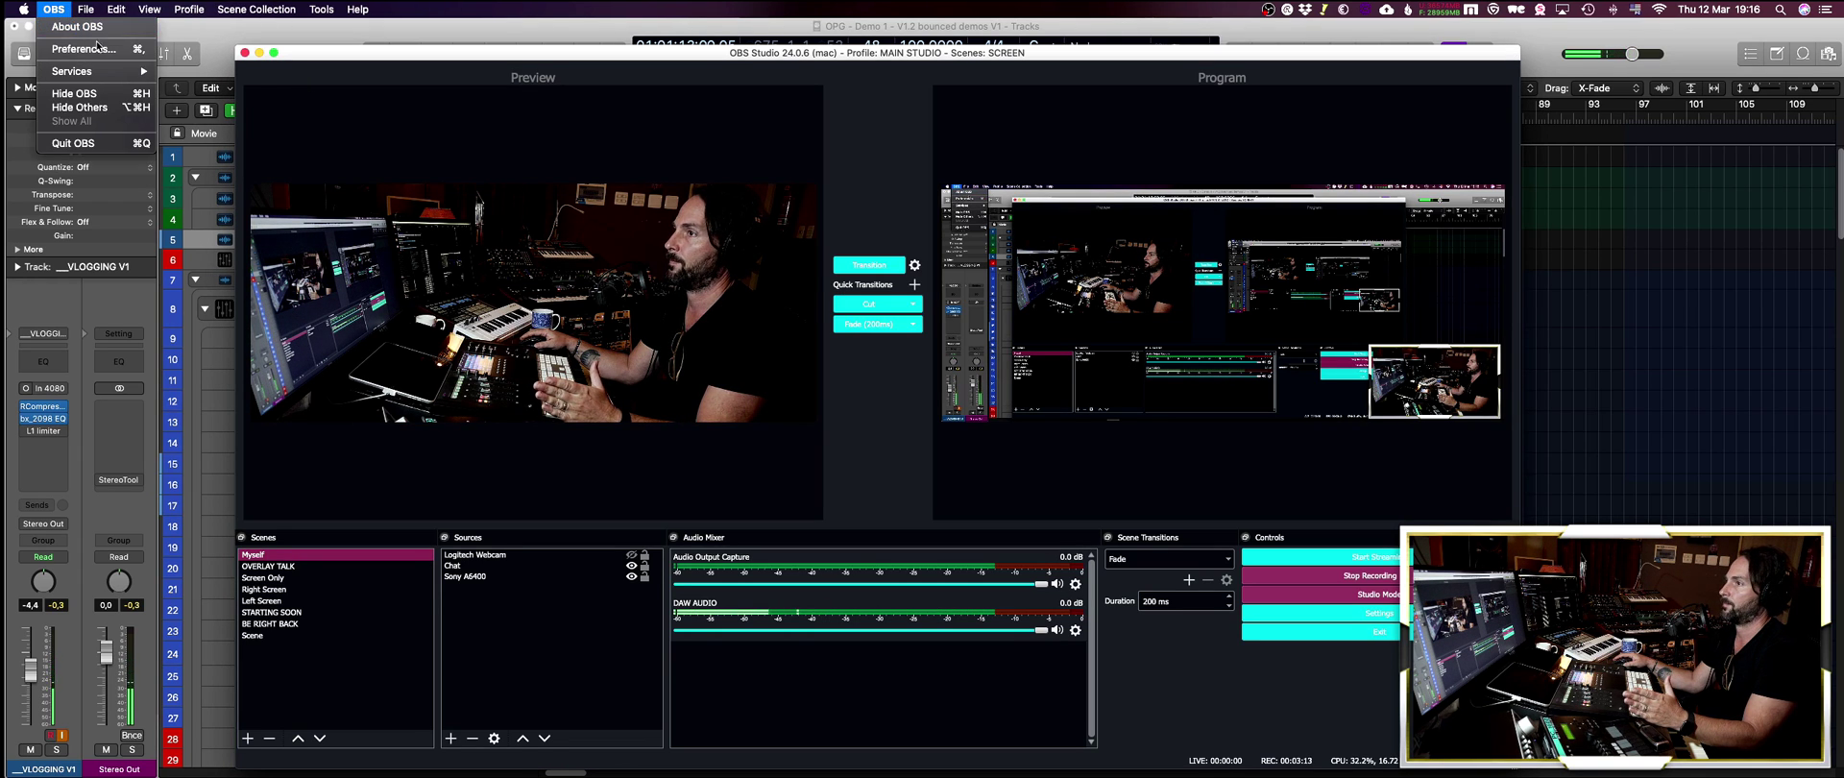
{"action": "left_click", "coordinate": [1099, 253]}
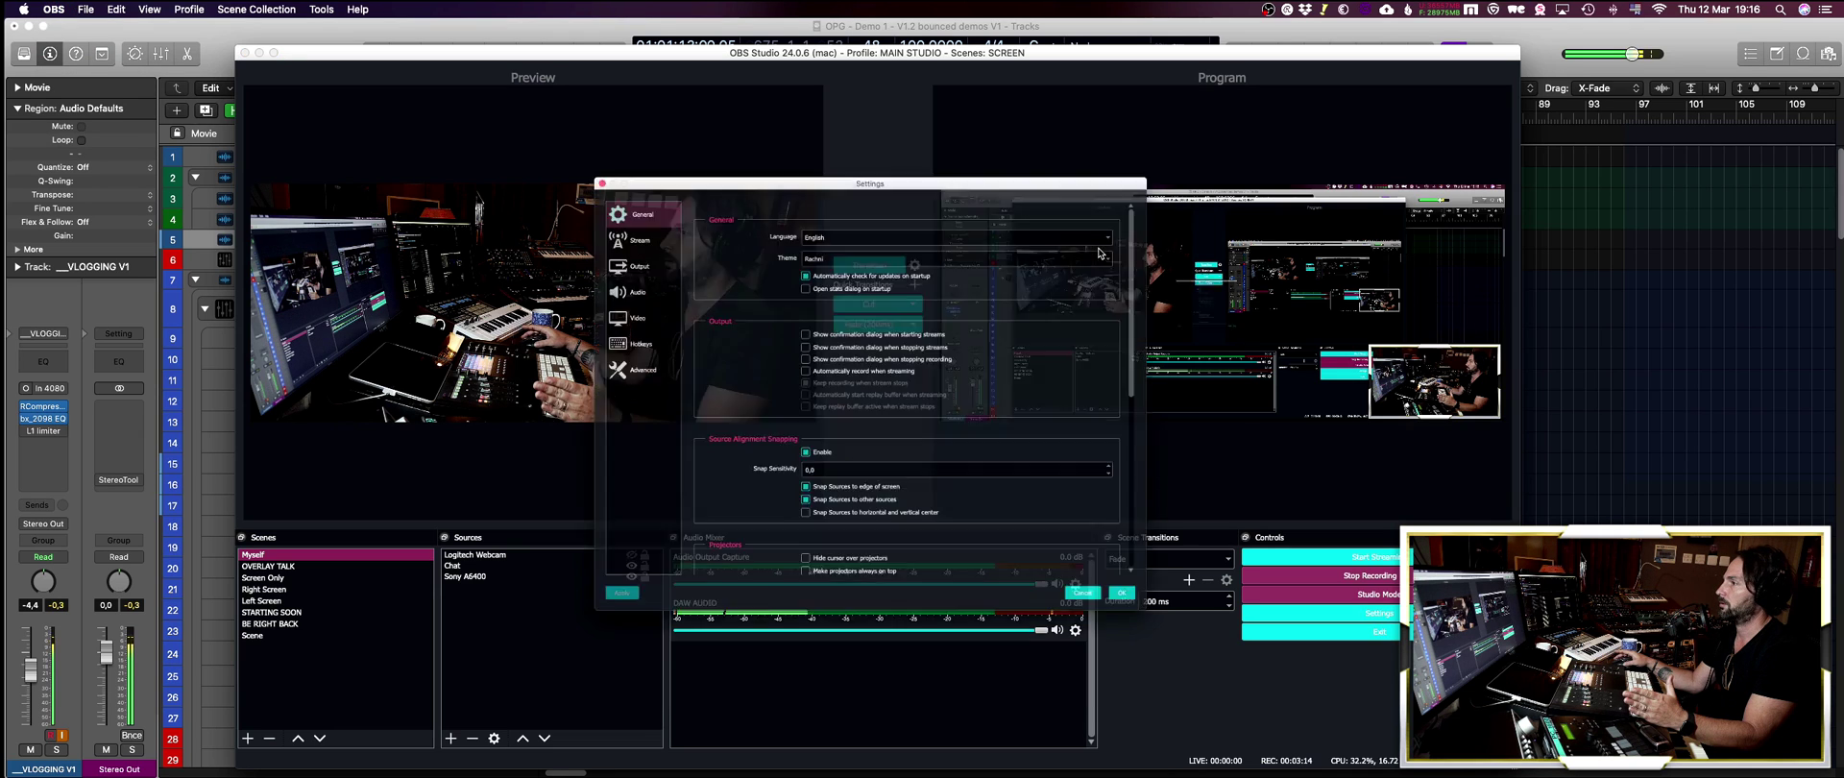
{"action": "key", "text": "super+comma"}
{"action": "left_click", "coordinate": [583, 272]}
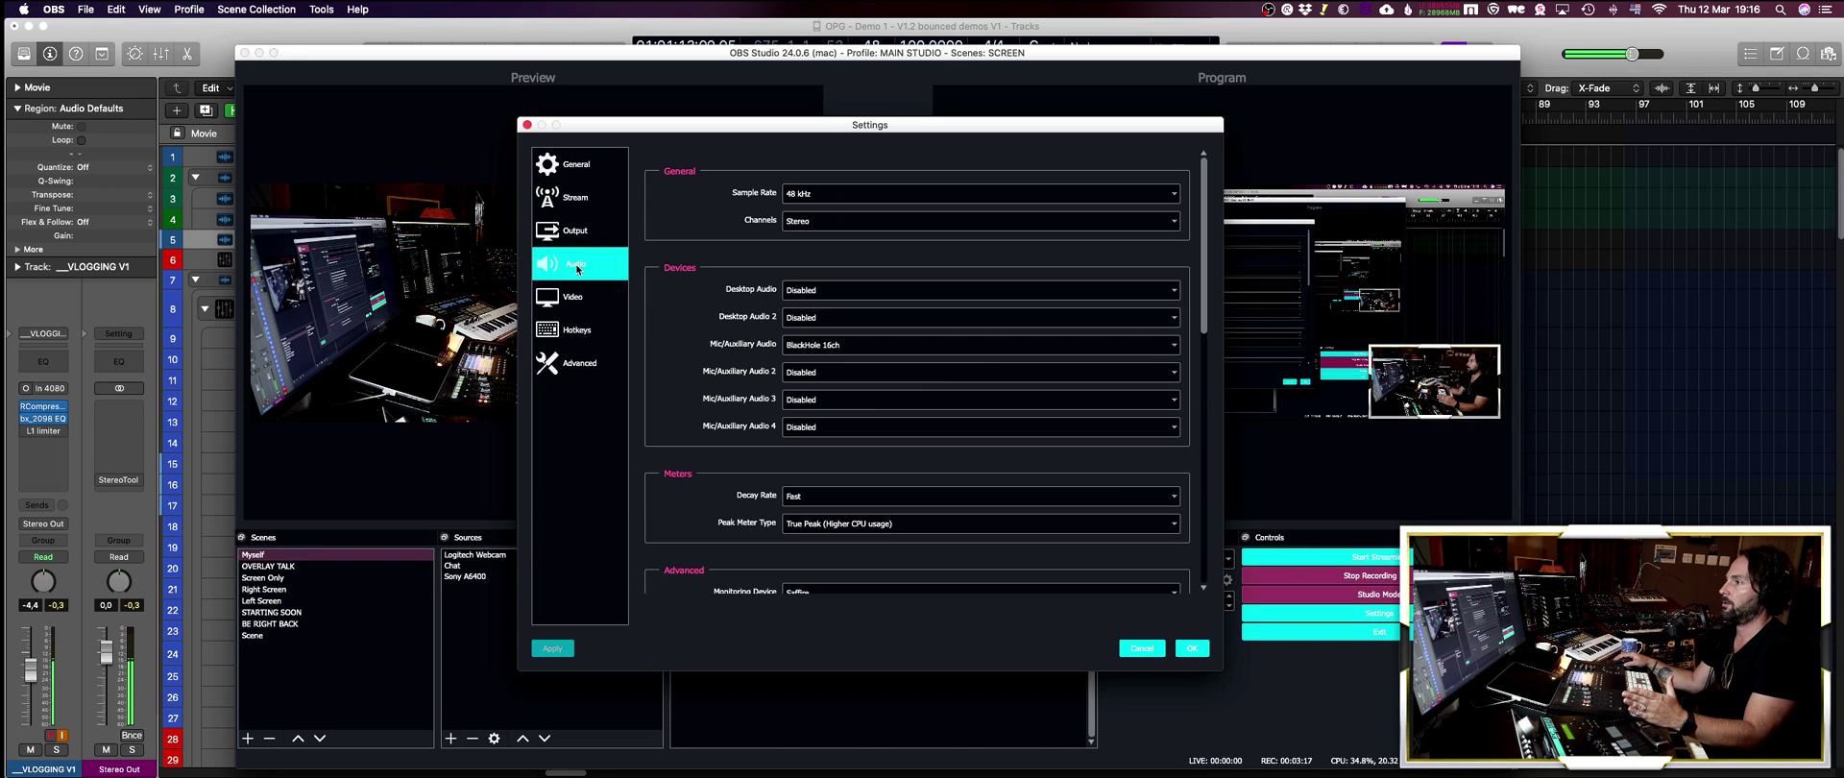
{"action": "left_click", "coordinate": [1192, 650]}
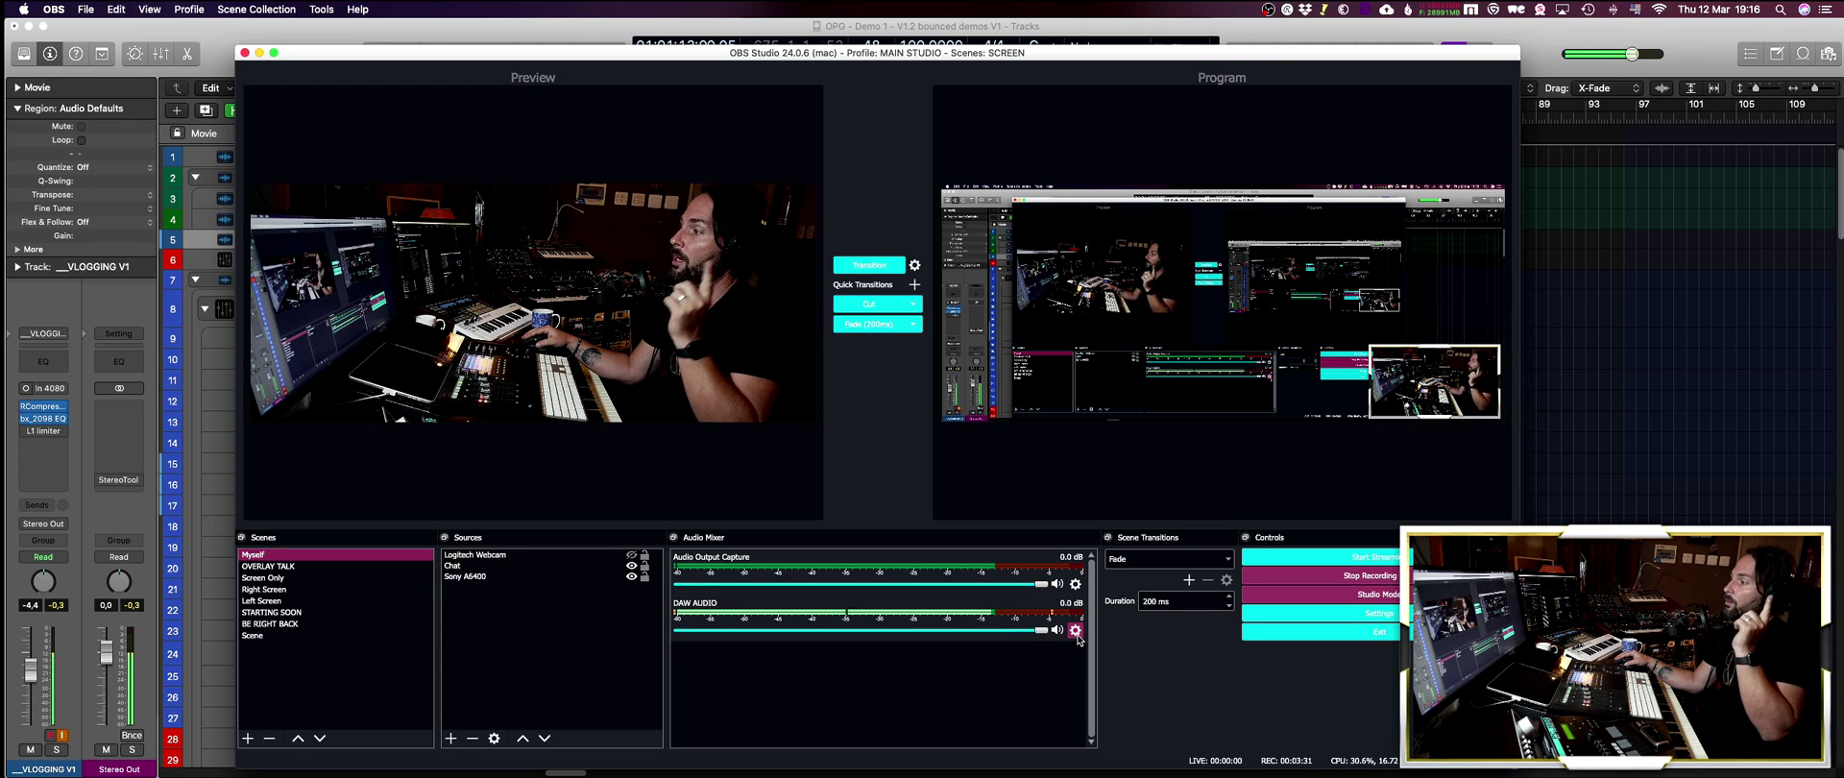
- Set the DAW AUDIO source's Sync Offset to 250 ms in Advanced Audio Properties
{"action": "left_click", "coordinate": [1075, 633]}
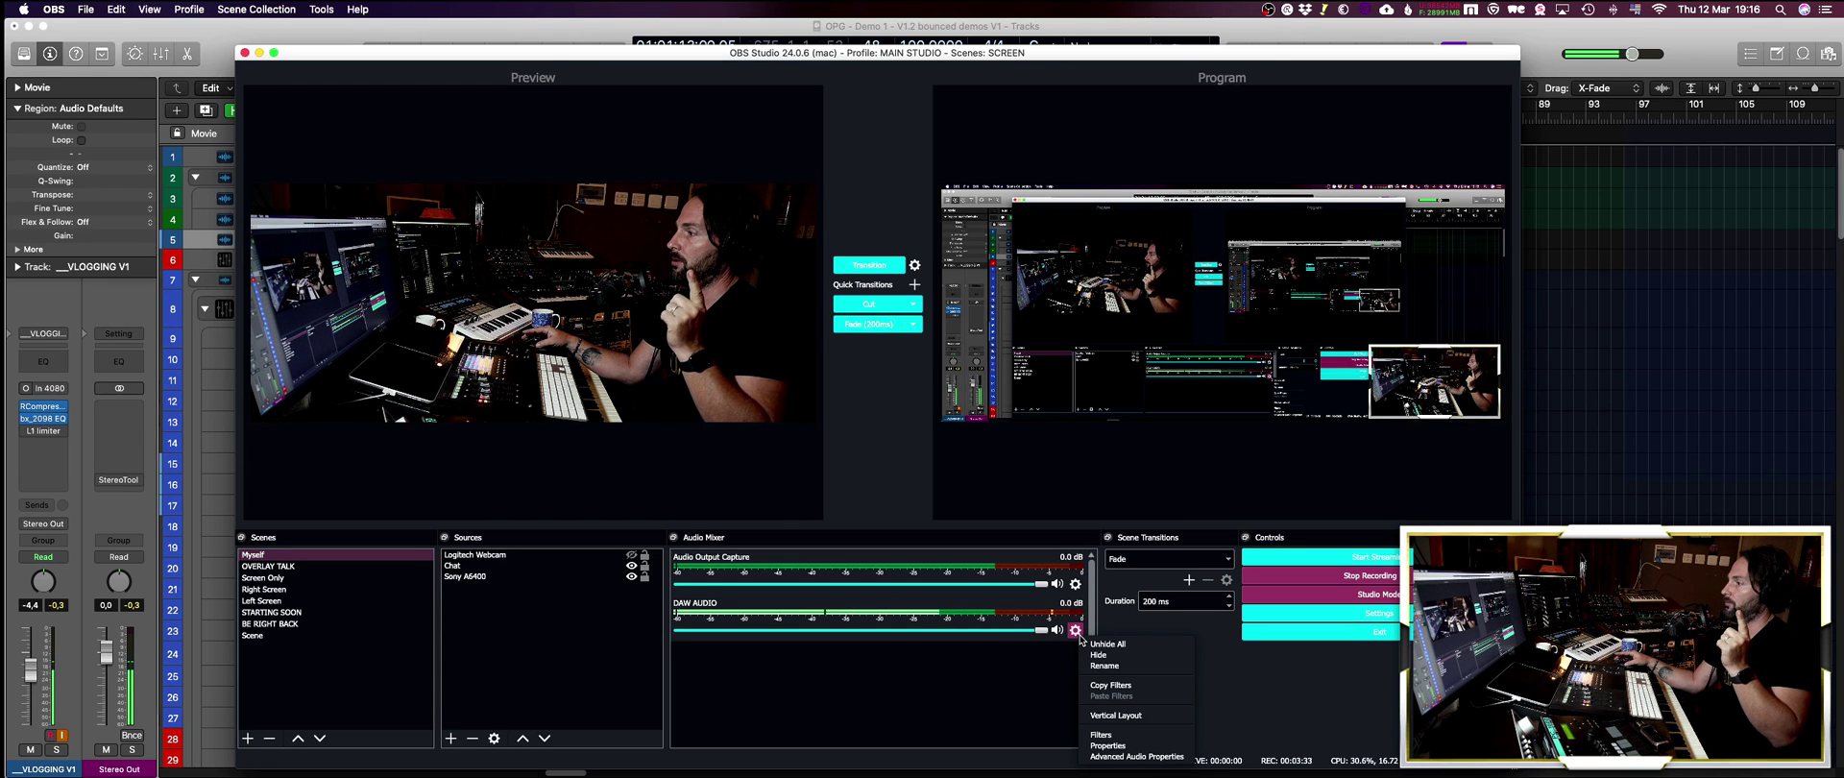
{"action": "left_click", "coordinate": [1150, 756]}
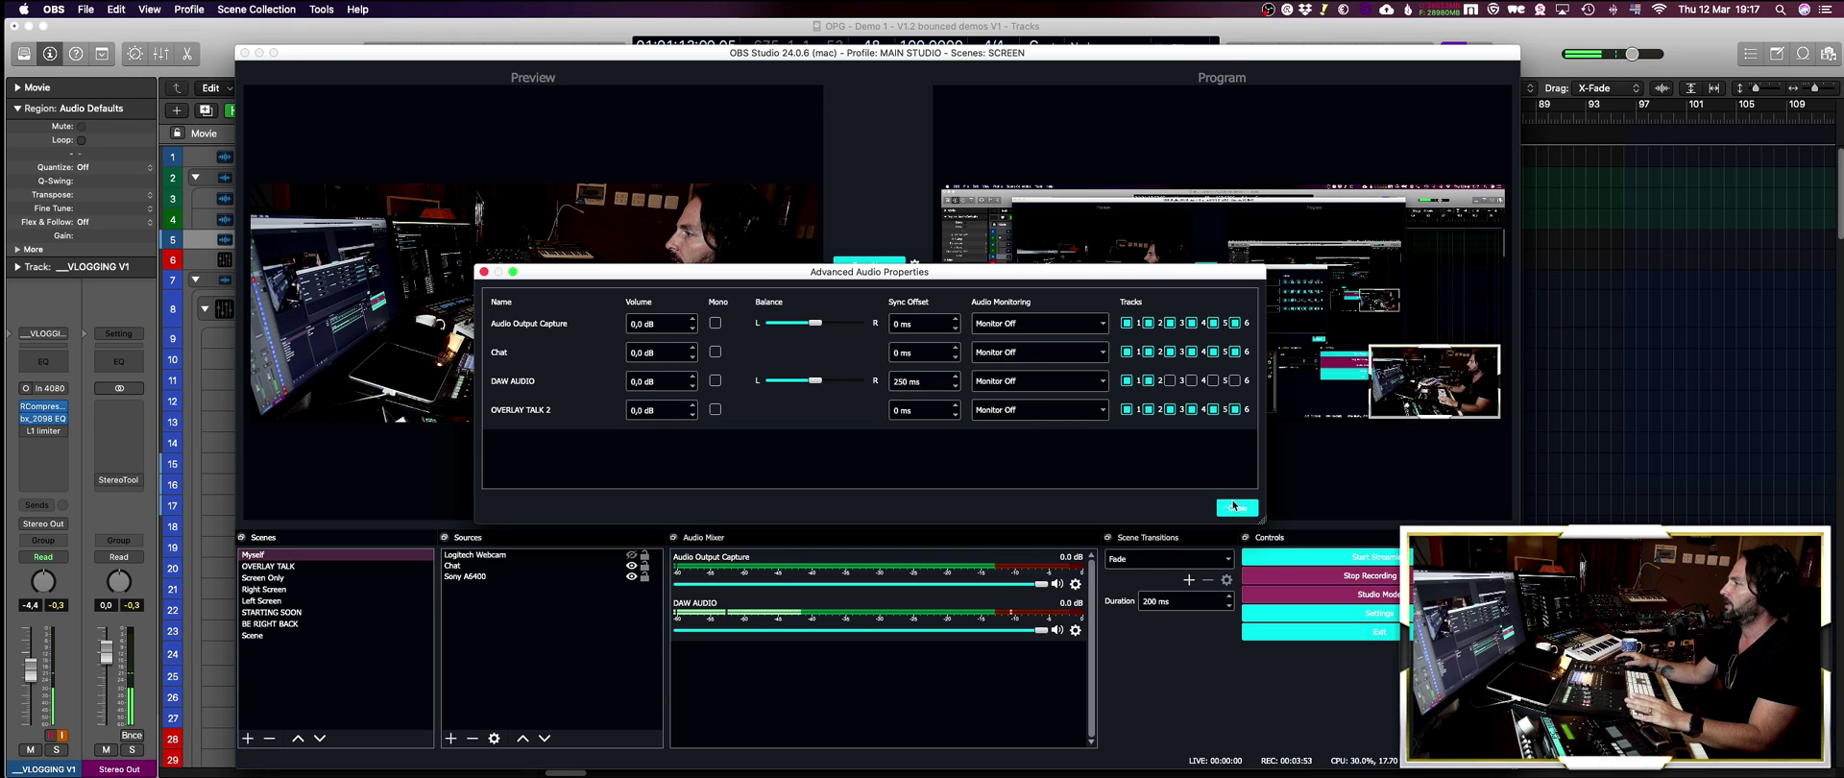
{"action": "left_click", "coordinate": [1237, 508]}
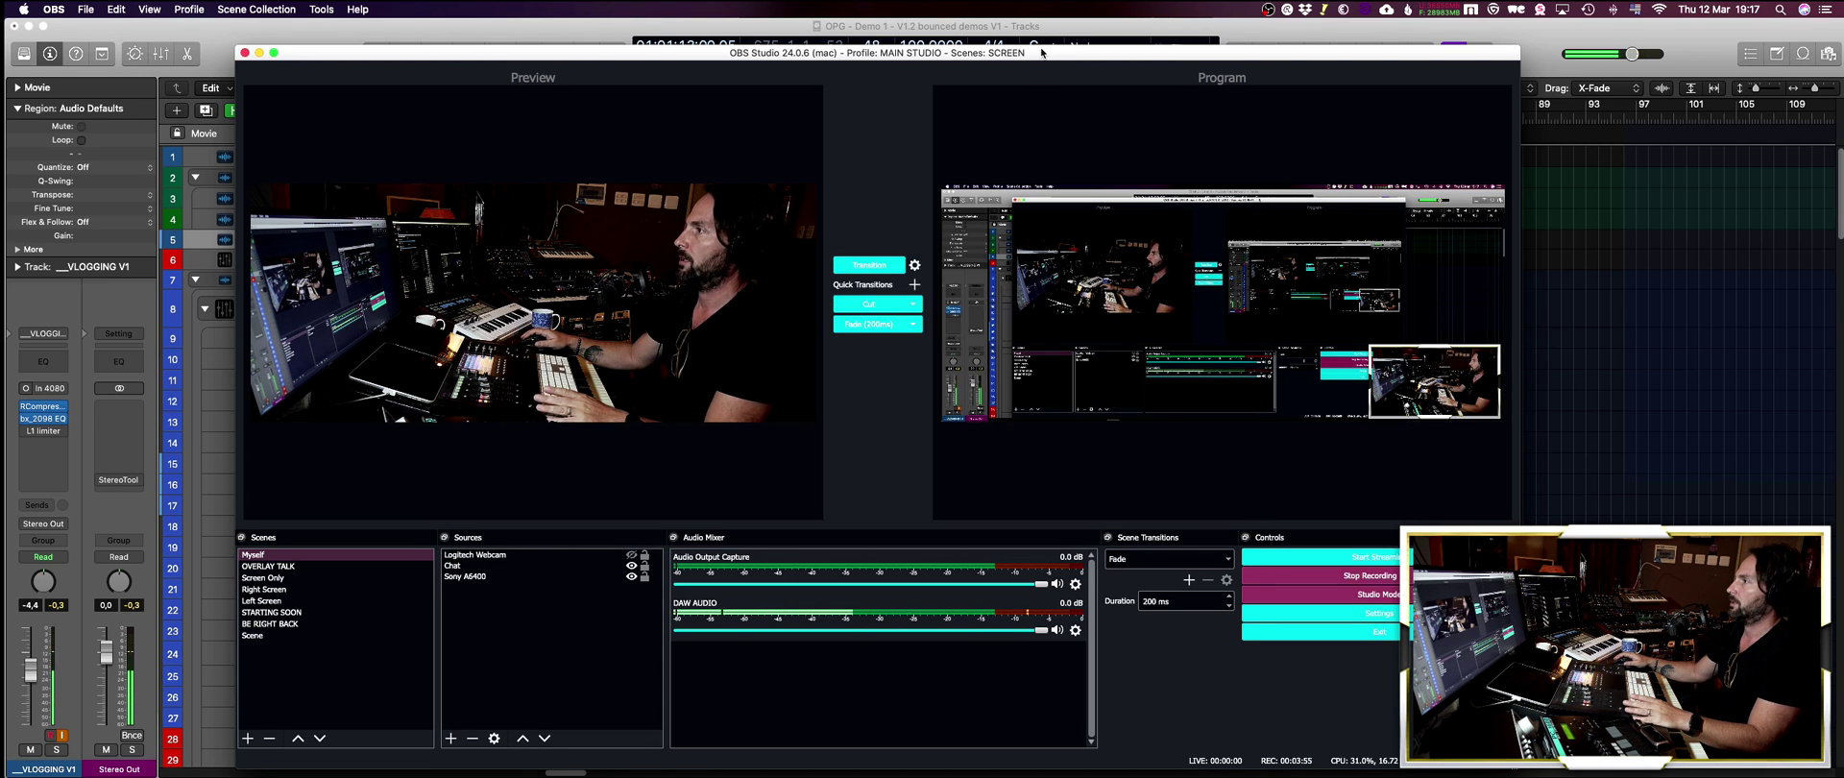
- Play and stop the Logic project to test the routing, then select the Lab Steel Drone track
{"action": "key", "text": "super+m"}
{"action": "left_click", "coordinate": [787, 365]}
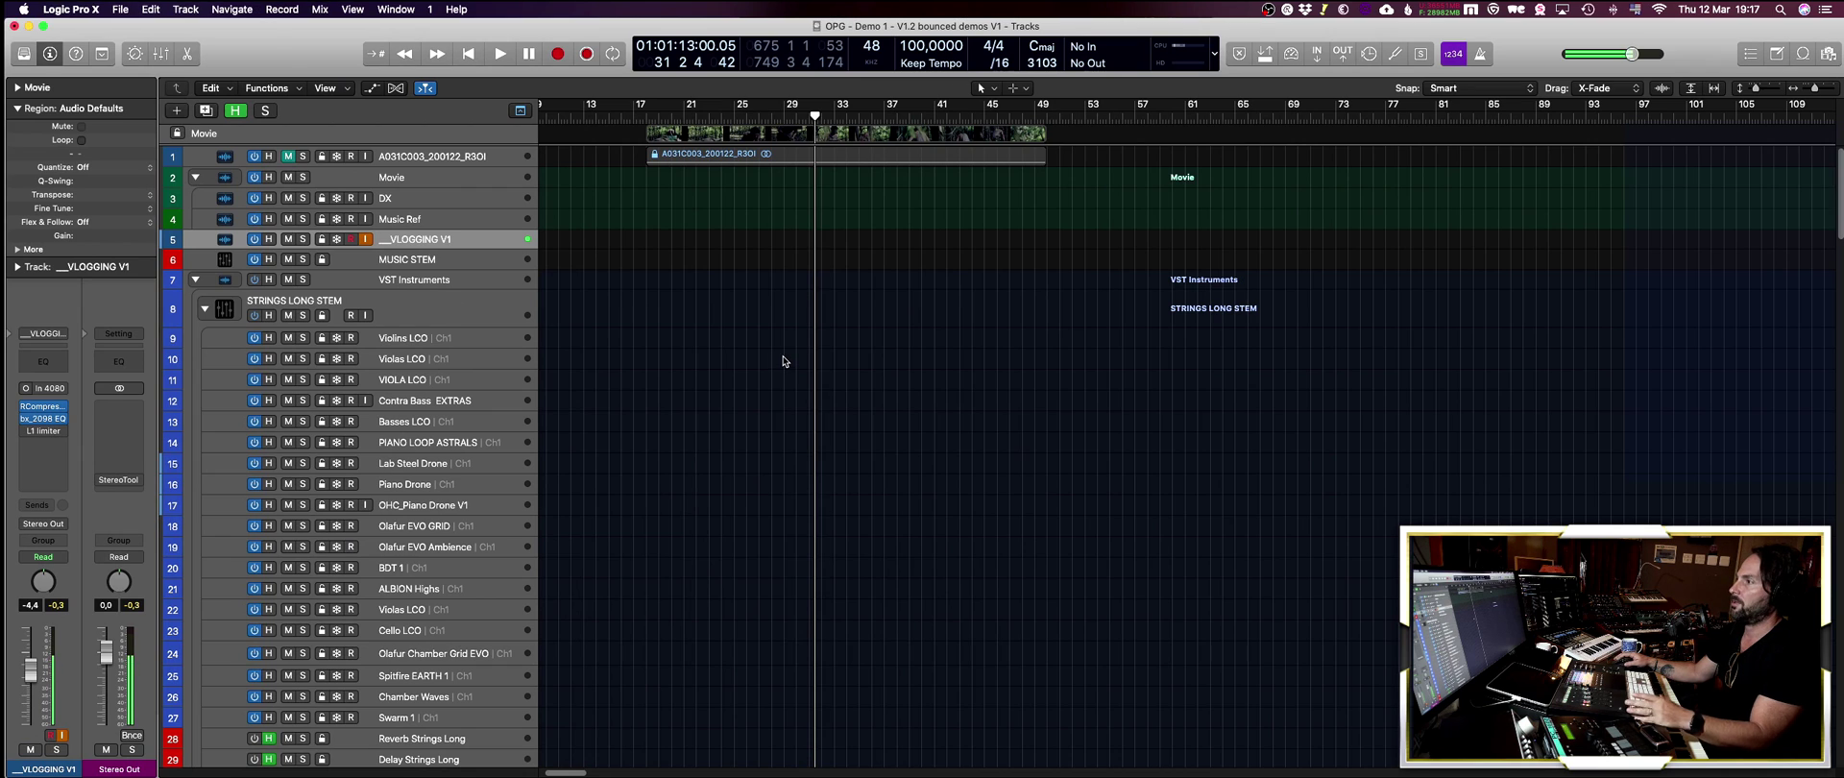
{"action": "key", "text": "space"}
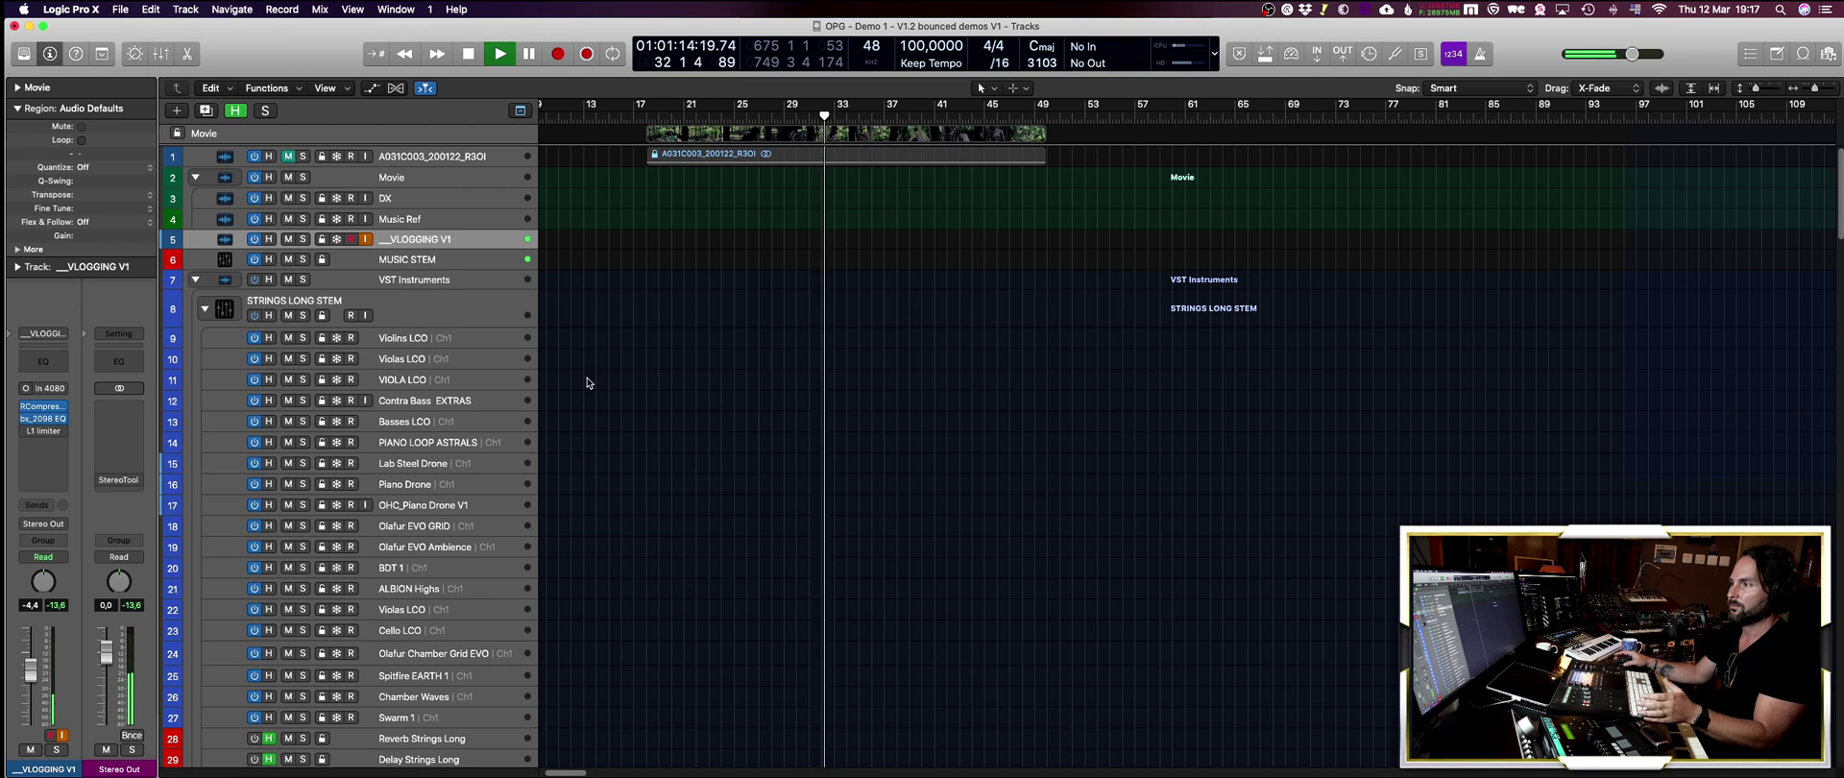
{"action": "key", "text": "space"}
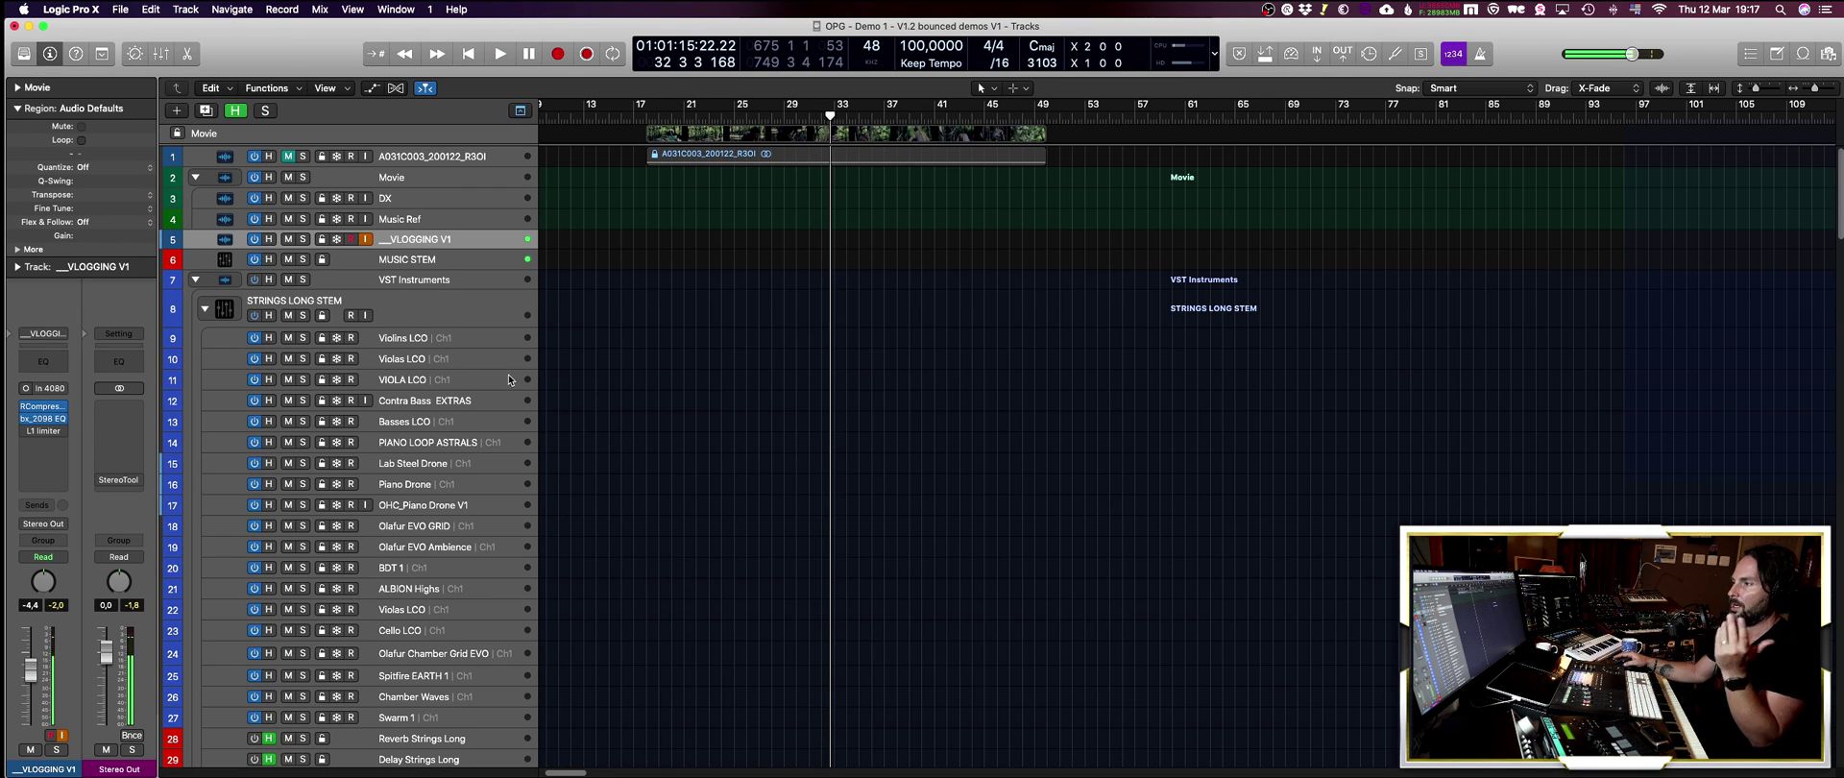
{"action": "left_click", "coordinate": [479, 463]}
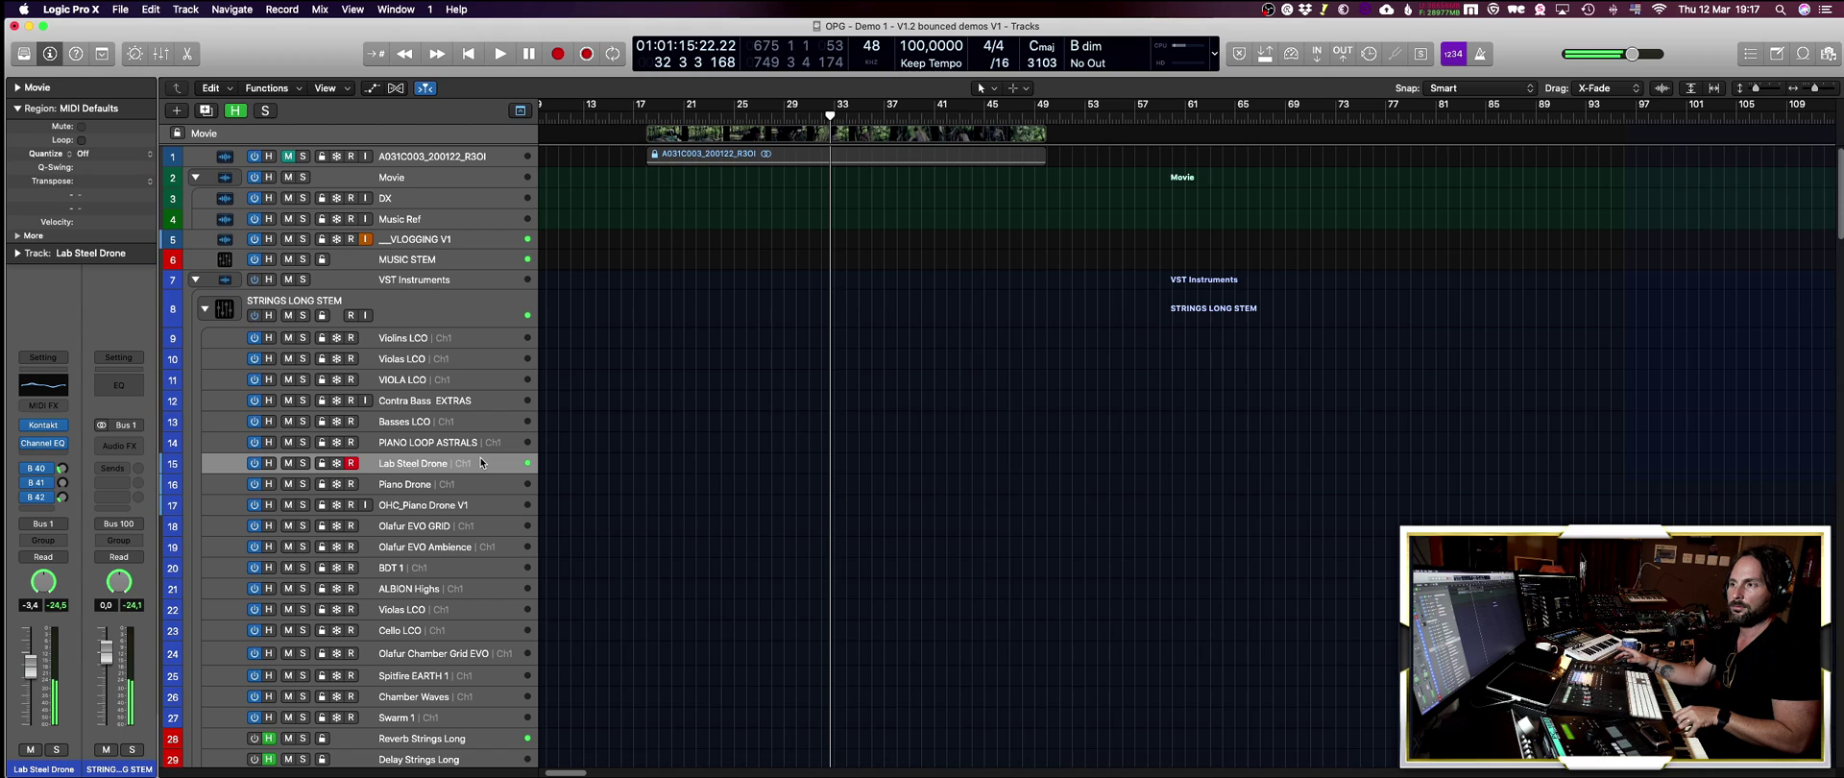
{"action": "key", "text": "super+Tab"}
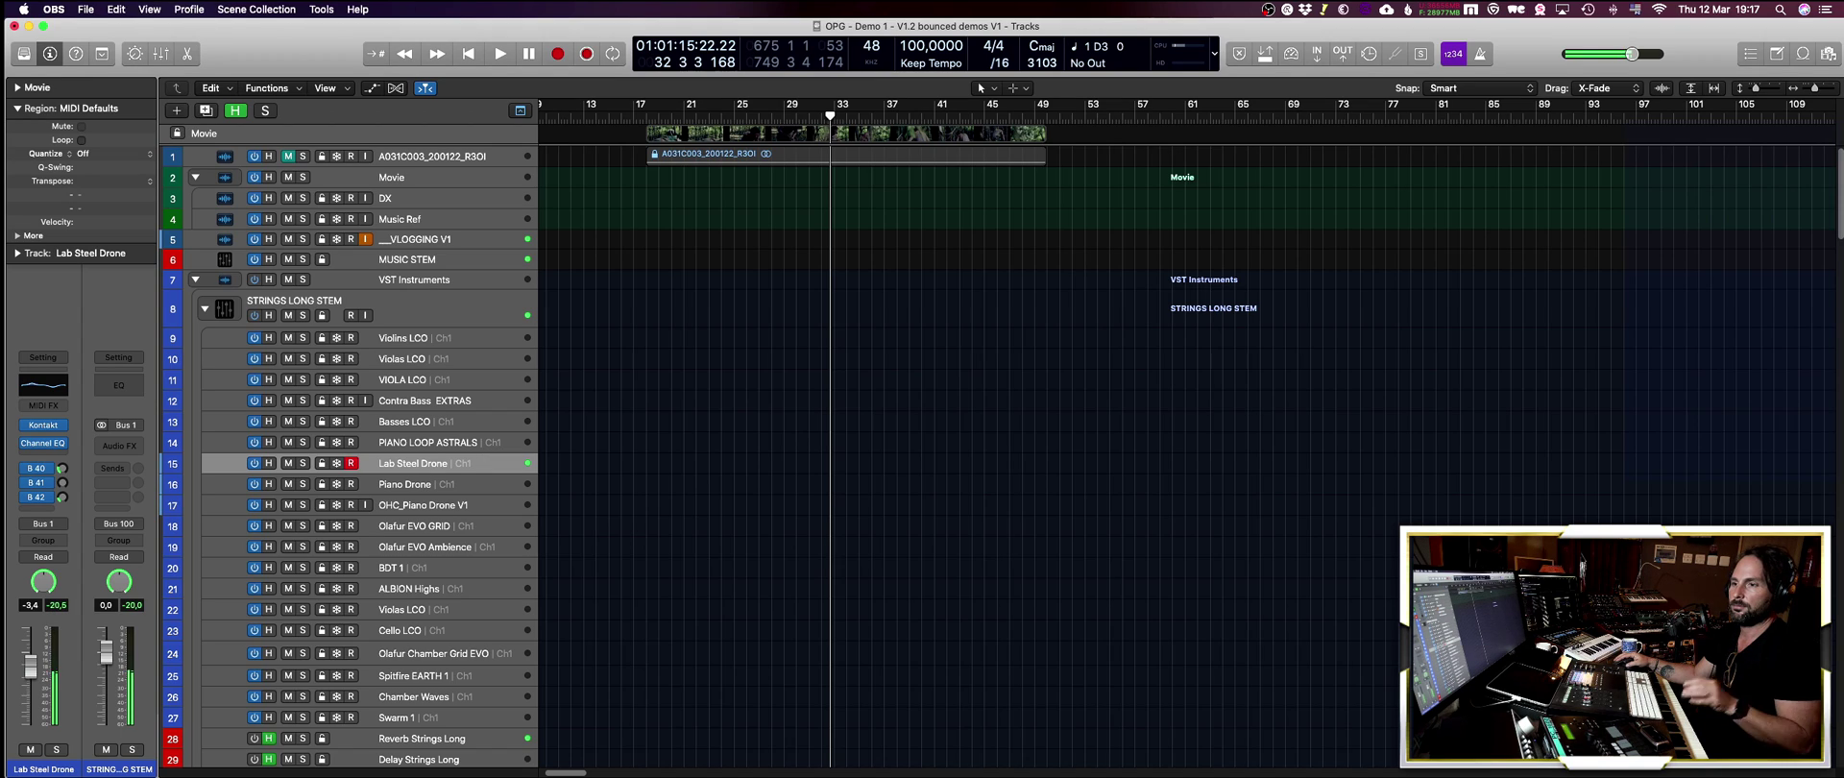